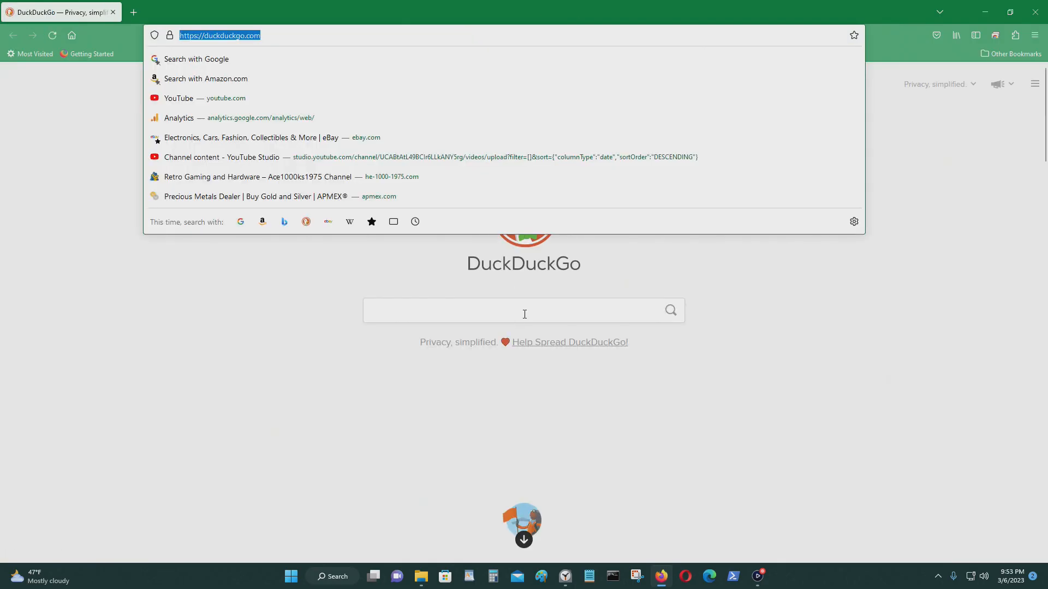
{"action": "type", "text": "w"}
Step: Search DuckDuckGo, select the obsproject.com address, then close the browser
{"action": "left_click", "coordinate": [411, 307]}
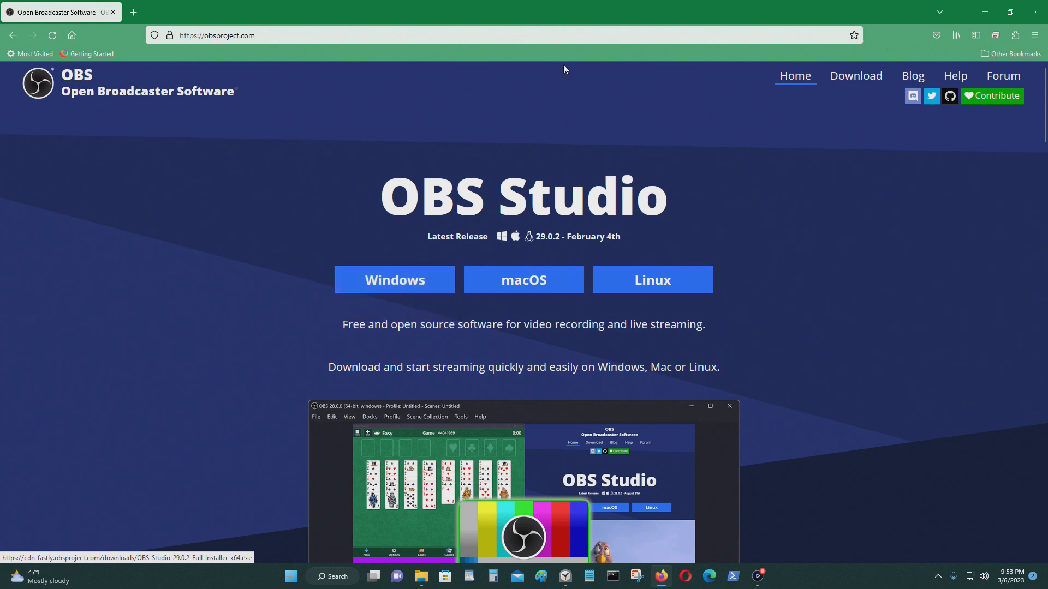
{"action": "left_click", "coordinate": [538, 37]}
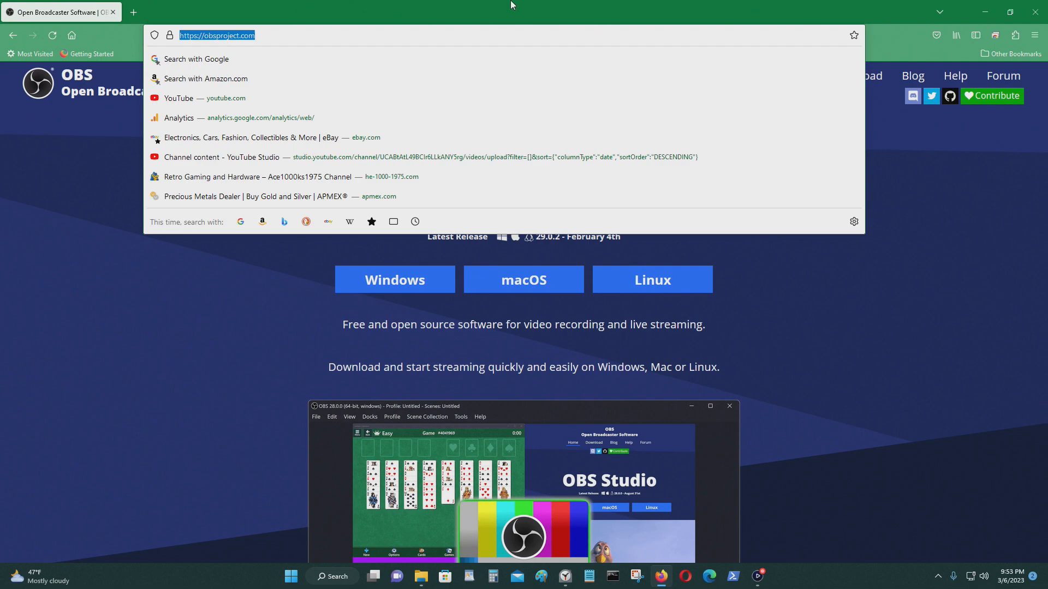
{"action": "key", "text": "Escape"}
{"action": "scroll", "coordinate": [629, 496], "scroll_direction": "down", "scroll_amount": 3}
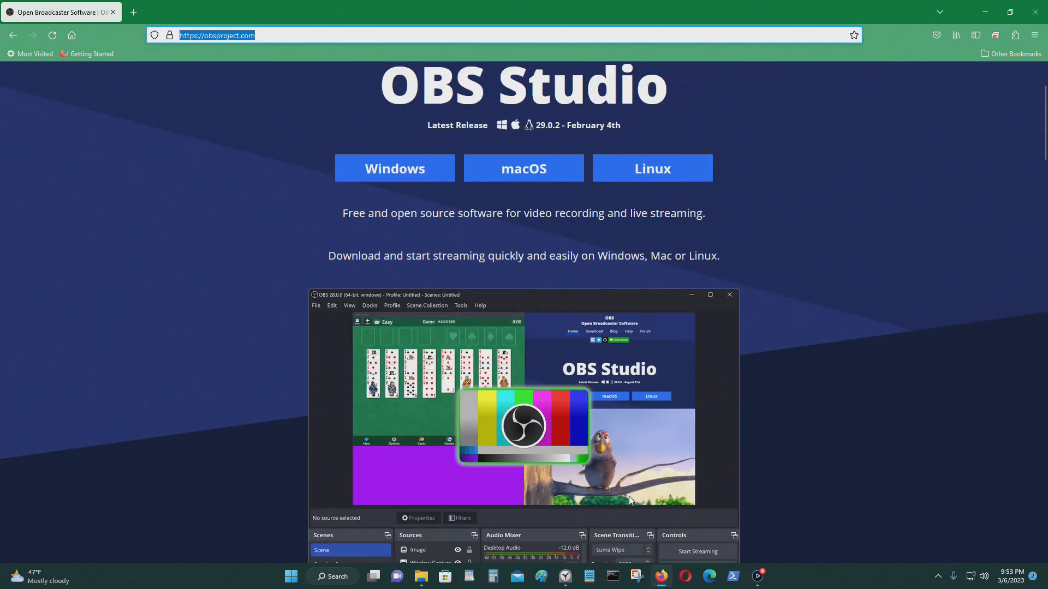
{"action": "scroll", "coordinate": [628, 497], "scroll_direction": "down", "scroll_amount": 5}
{"action": "scroll", "coordinate": [711, 322], "scroll_direction": "up", "scroll_amount": 5}
{"action": "scroll", "coordinate": [715, 301], "scroll_direction": "up", "scroll_amount": 3}
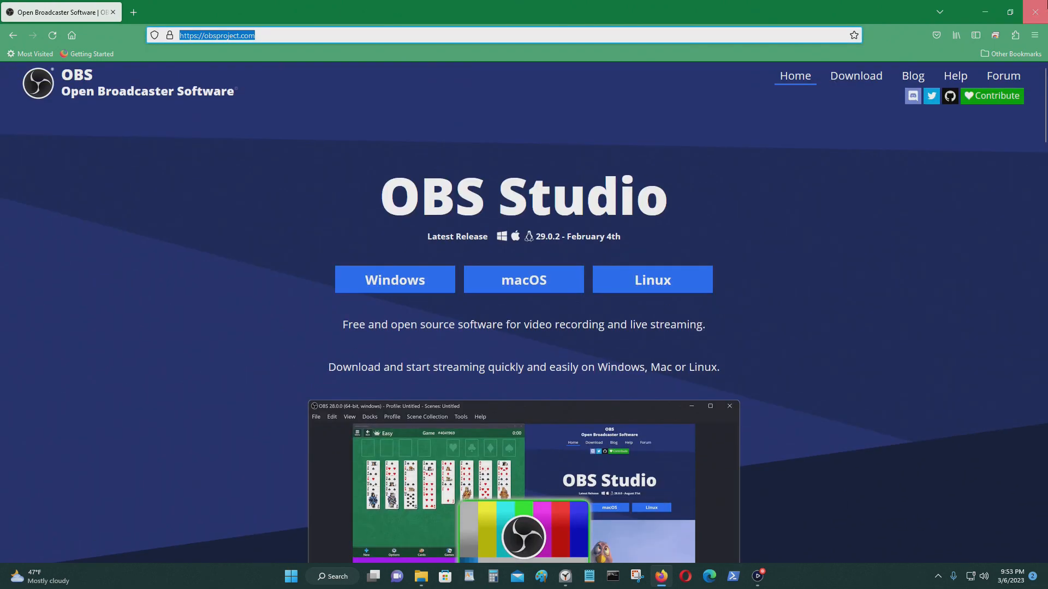
{"action": "left_click", "coordinate": [1035, 12]}
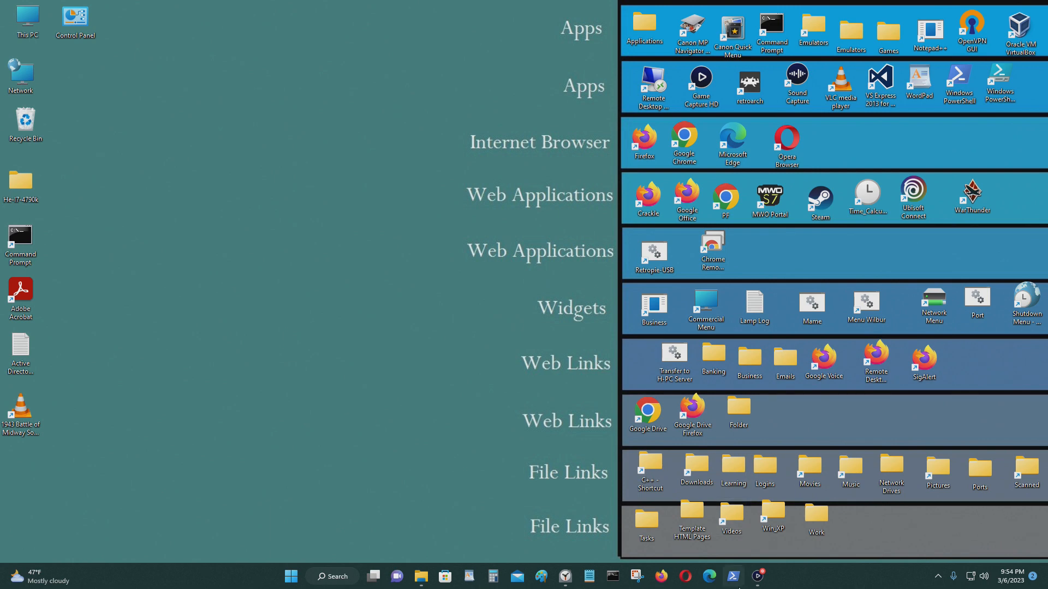
Step: Launch OBS Studio from its shortcut in the Applications folder and hide the folder window
{"action": "double_click", "coordinate": [646, 42]}
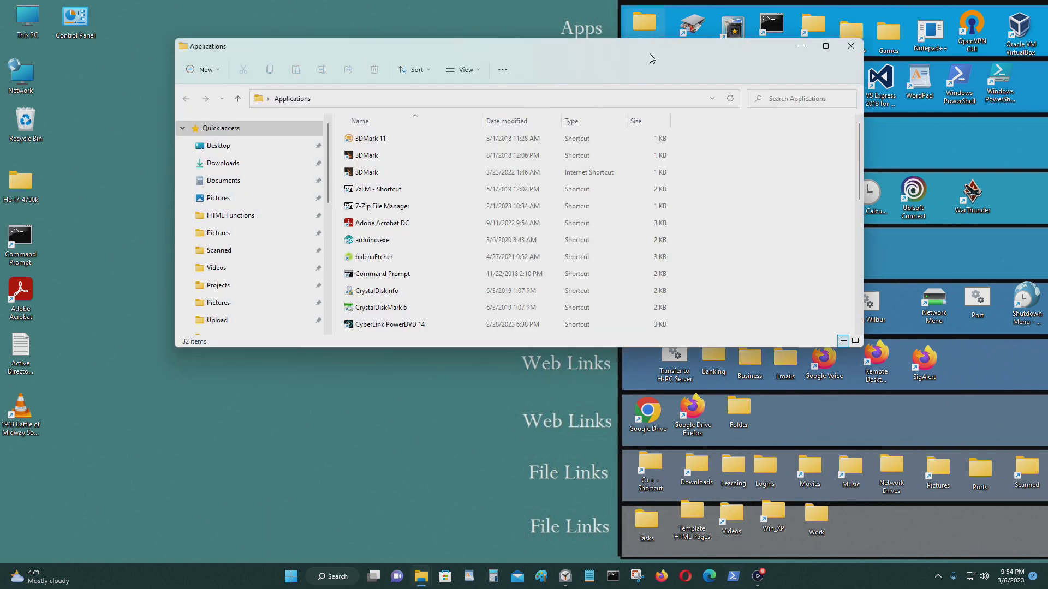
{"action": "scroll", "coordinate": [680, 254], "scroll_direction": "down", "scroll_amount": 5}
{"action": "scroll", "coordinate": [680, 255], "scroll_direction": "down", "scroll_amount": 5}
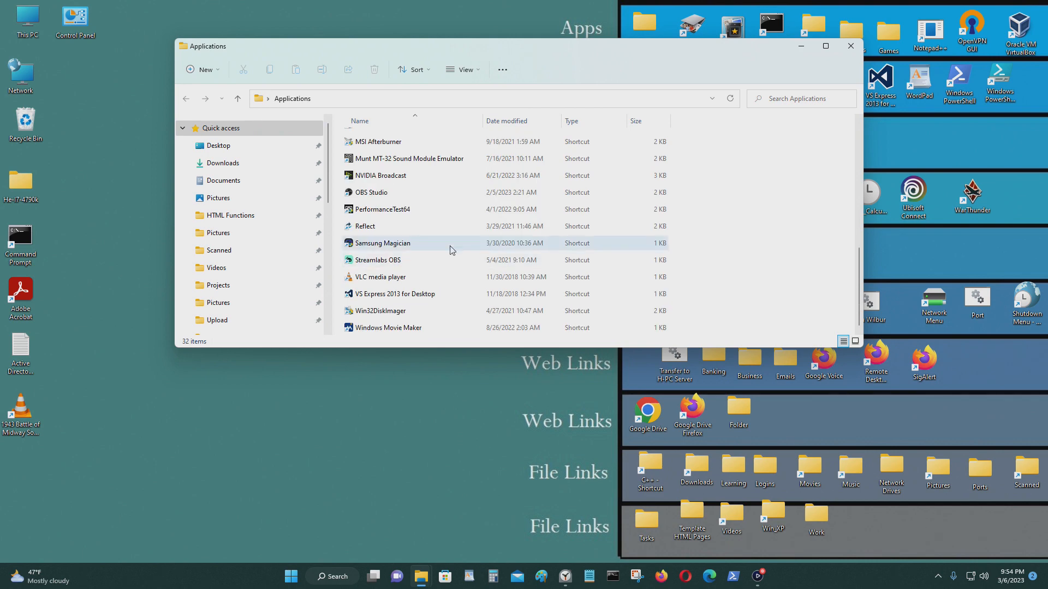
{"action": "scroll", "coordinate": [453, 245], "scroll_direction": "up", "scroll_amount": 2}
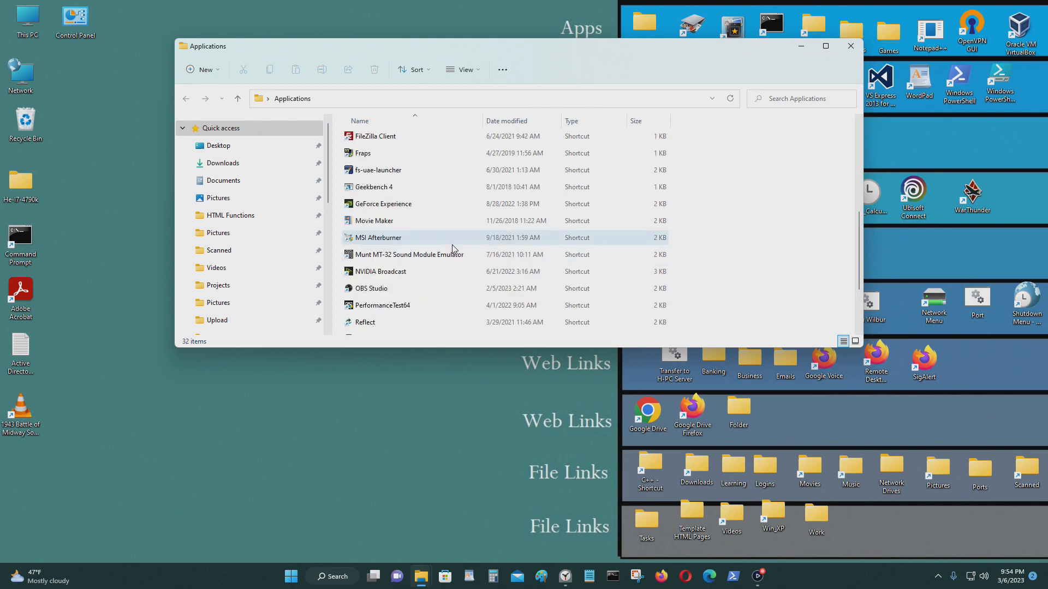
{"action": "left_click", "coordinate": [431, 288]}
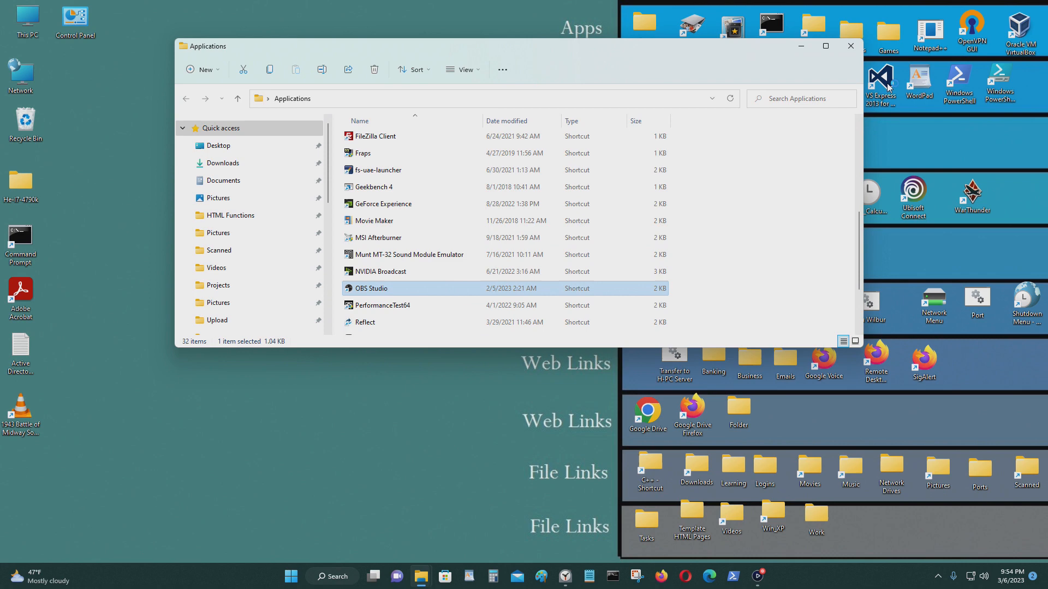
{"action": "left_click", "coordinate": [801, 47]}
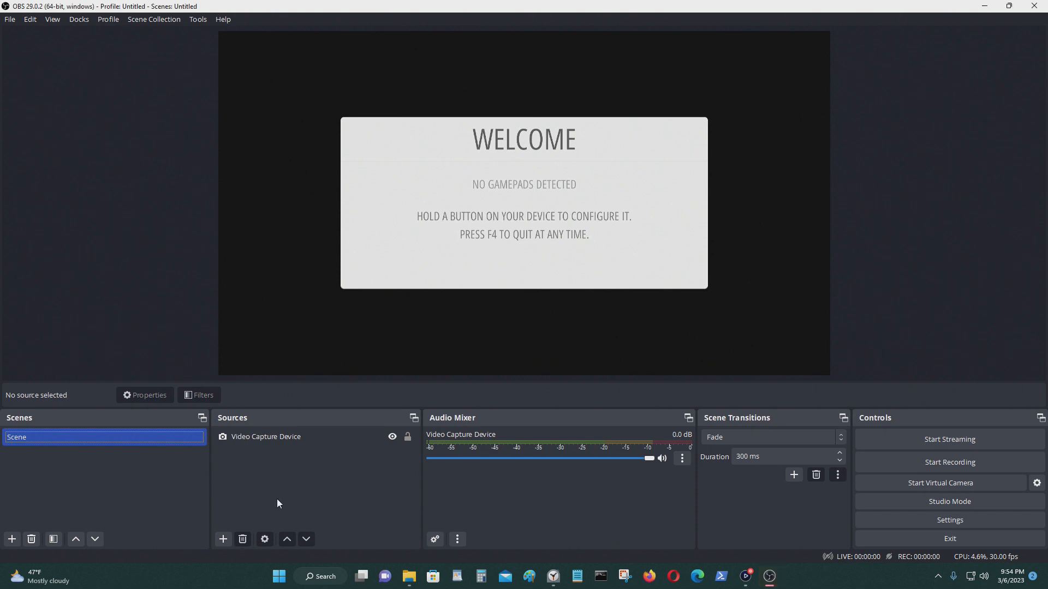
Step: Remove the existing Video Capture Device source from the scene
{"action": "left_click", "coordinate": [247, 435]}
{"action": "left_click", "coordinate": [242, 539]}
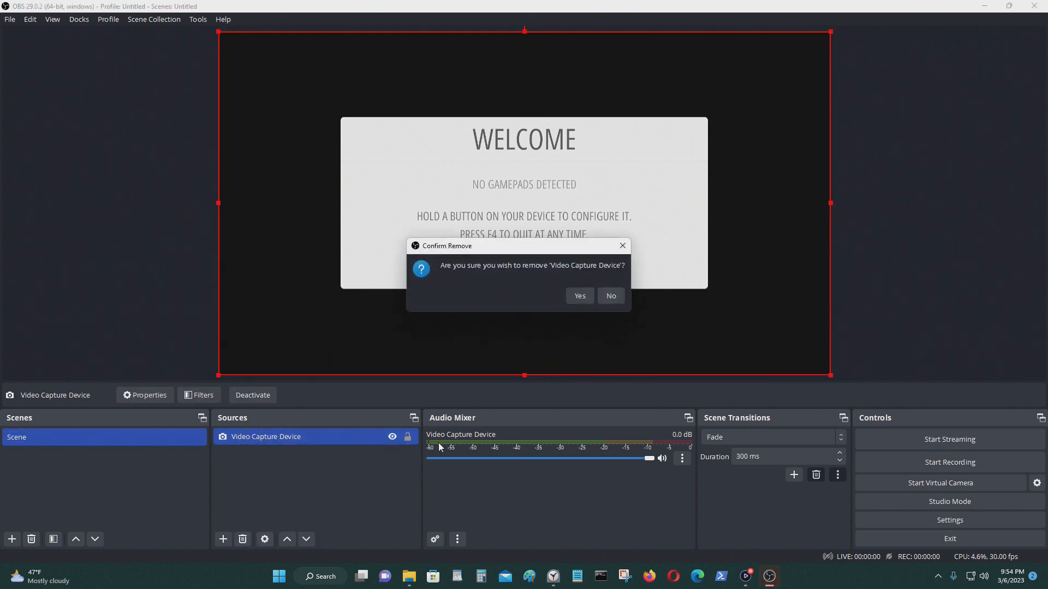
{"action": "left_click", "coordinate": [579, 297]}
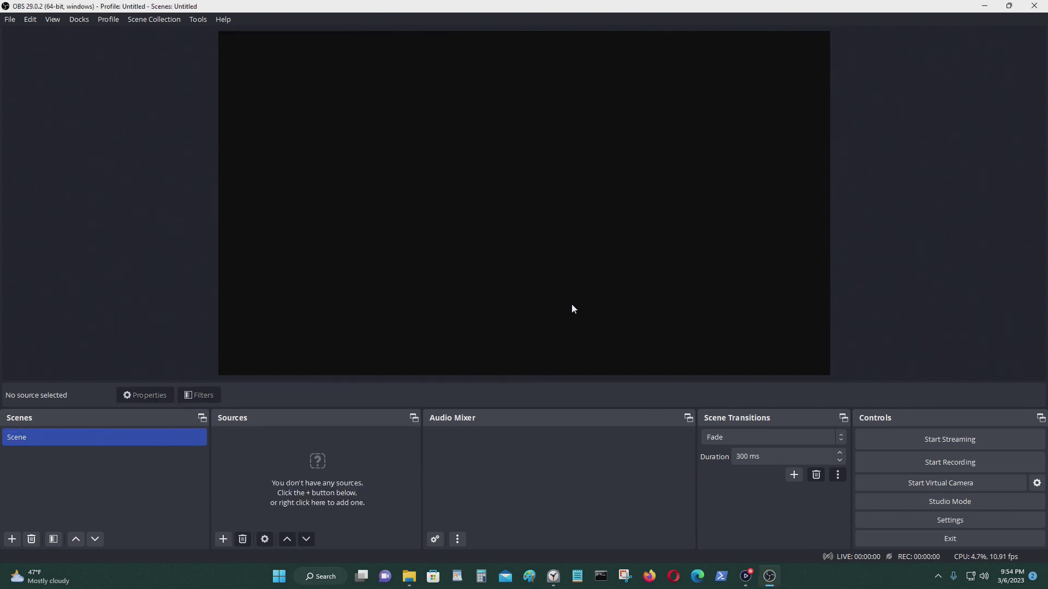
Step: Add a new Video Capture Device source using the second USB Video device
{"action": "left_click", "coordinate": [222, 540]}
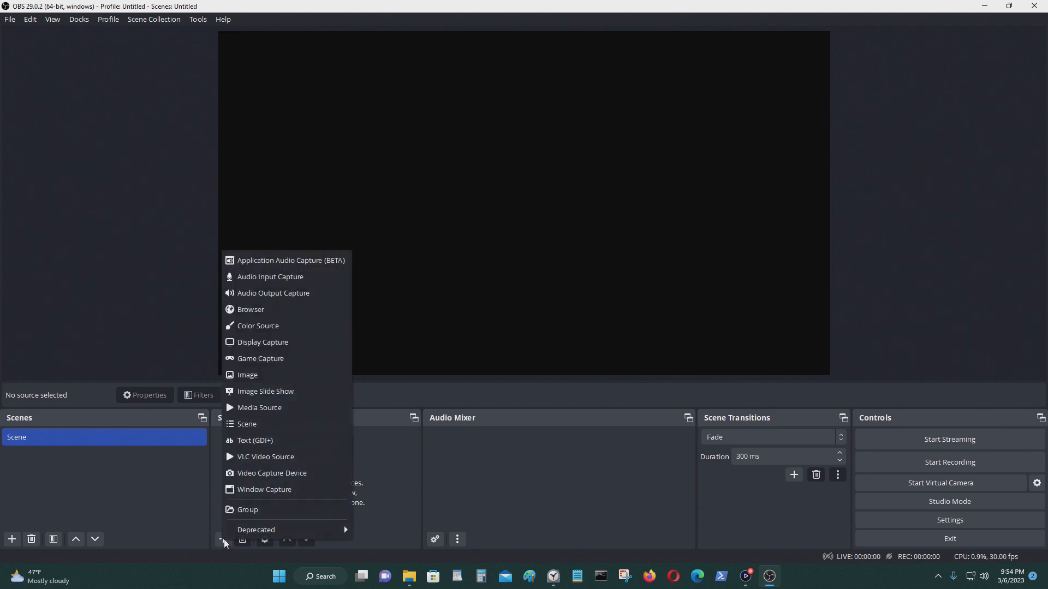
{"action": "left_click", "coordinate": [294, 474]}
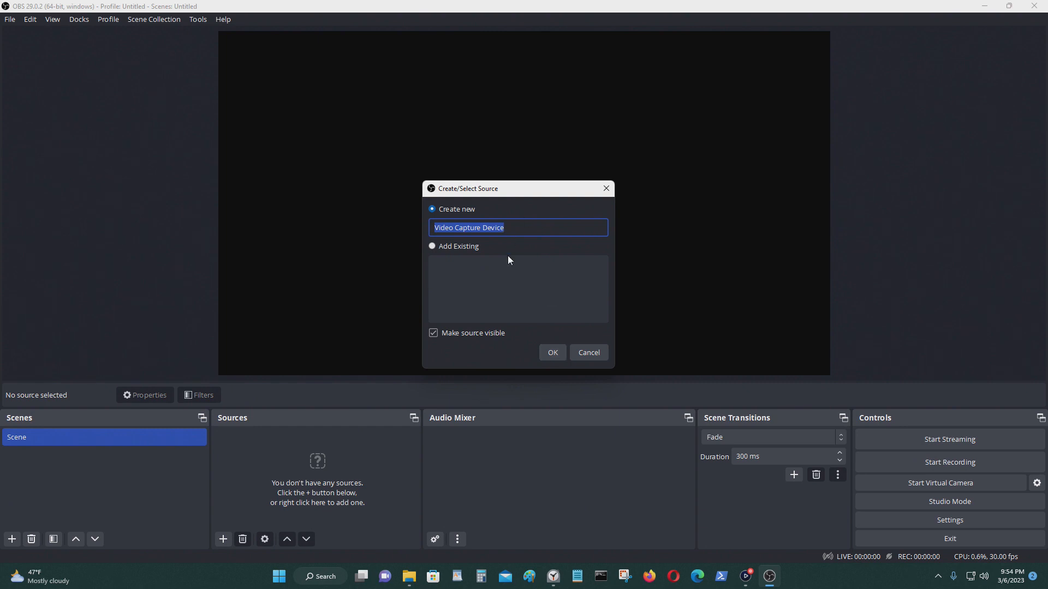
{"action": "left_click", "coordinate": [551, 357]}
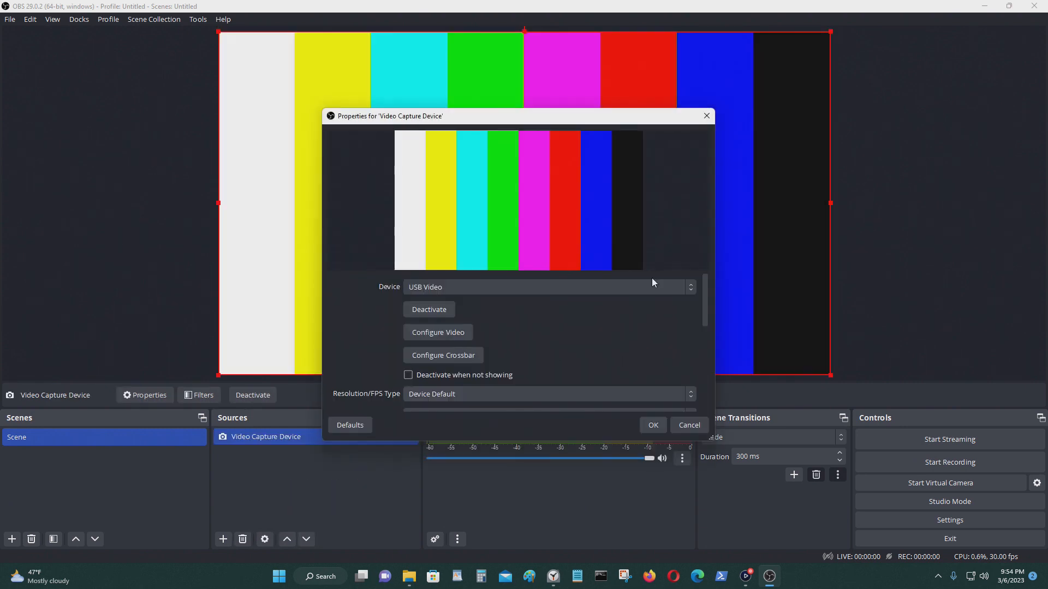
{"action": "left_click", "coordinate": [518, 287]}
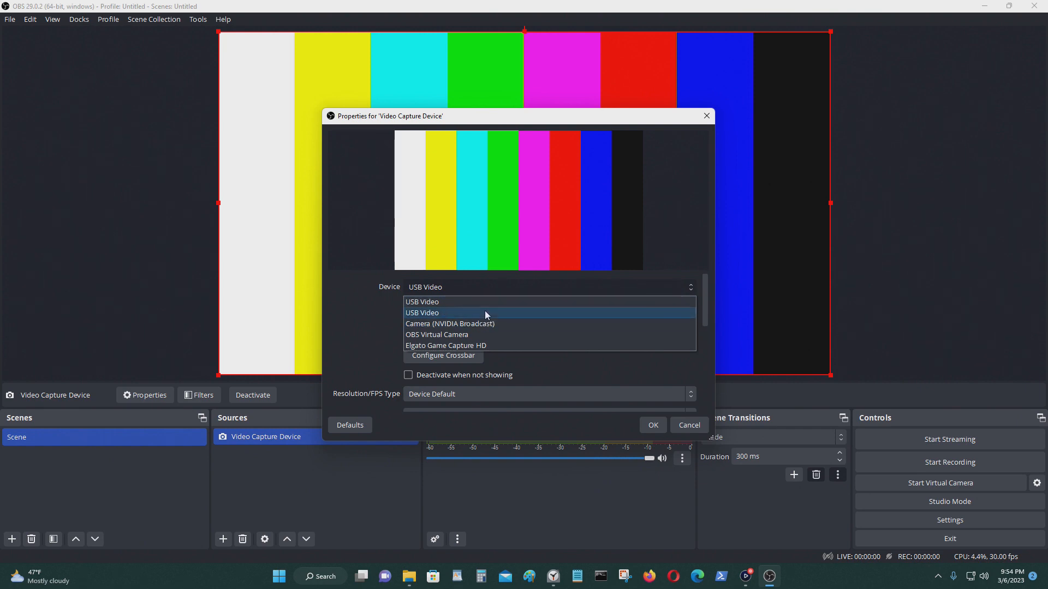
{"action": "left_click", "coordinate": [436, 316]}
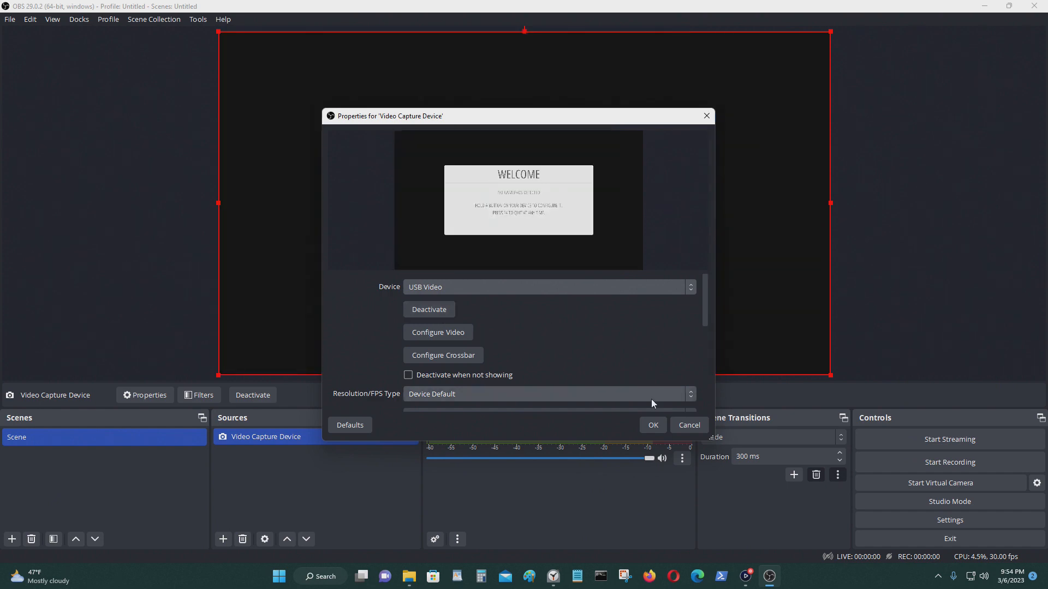
{"action": "left_click", "coordinate": [653, 424]}
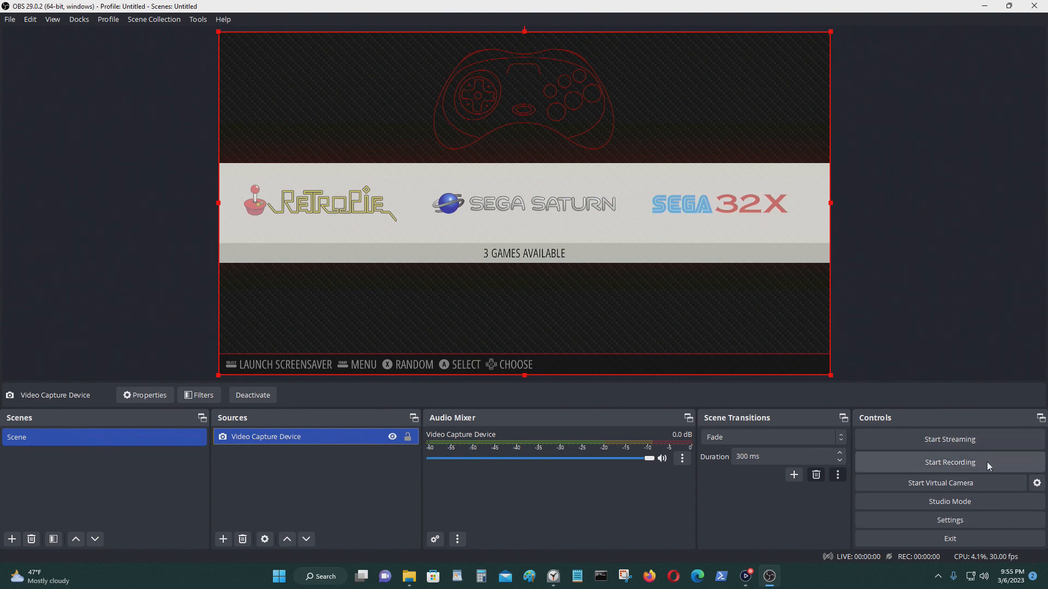
Step: Set the capture device's Audio Monitoring to Monitor and Output in Advanced Audio Properties
{"action": "left_click", "coordinate": [682, 459]}
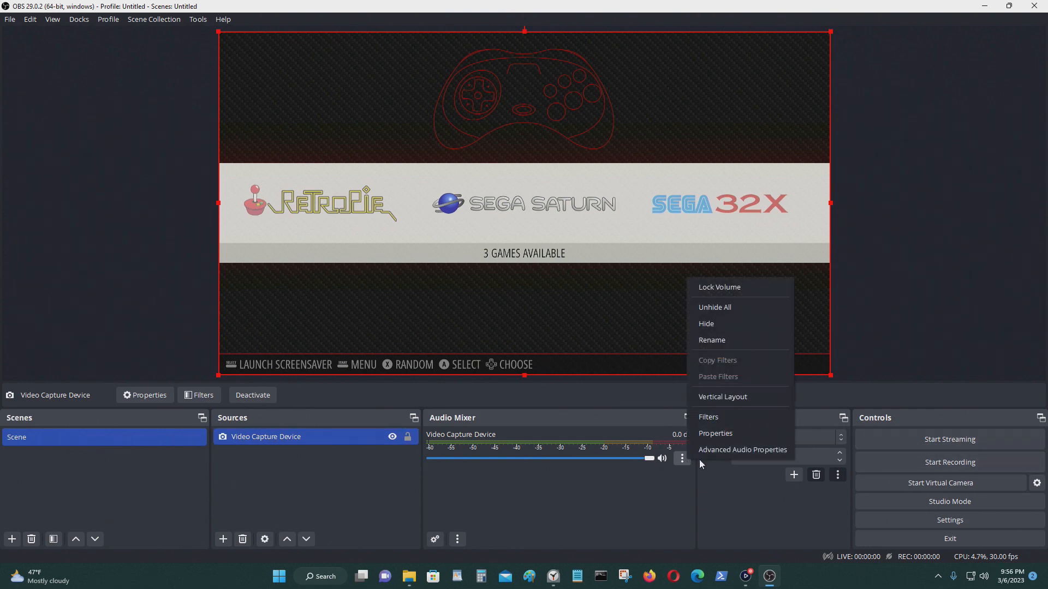
{"action": "left_click", "coordinate": [716, 449]}
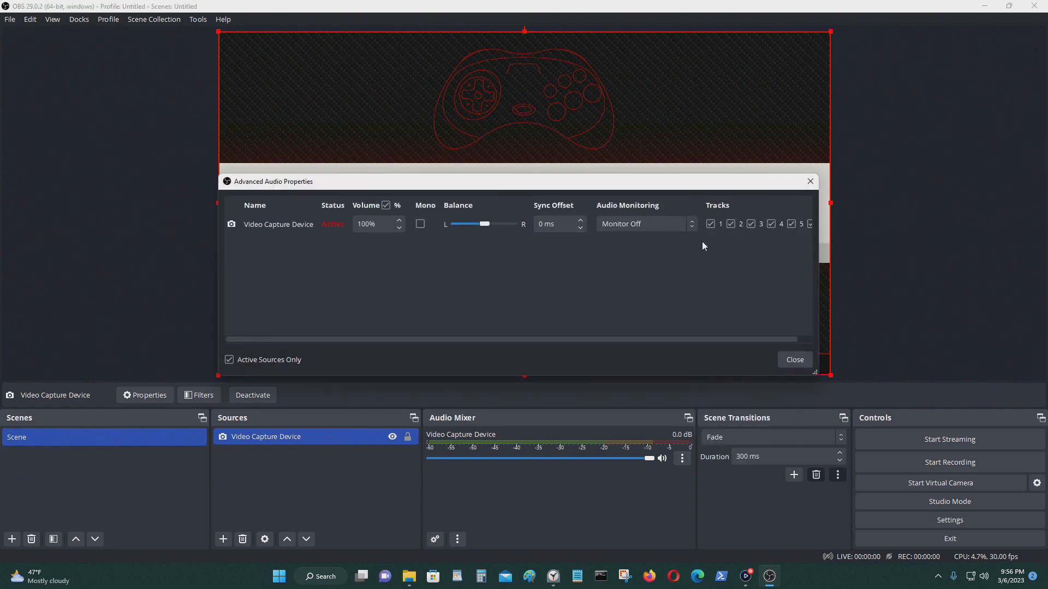
{"action": "left_click", "coordinate": [690, 226]}
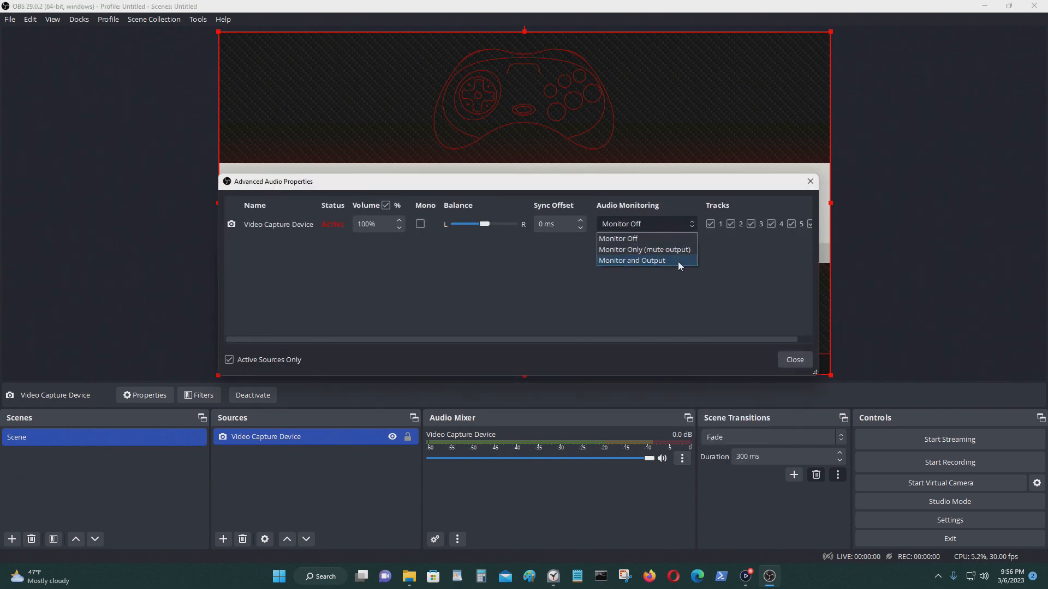
{"action": "left_click", "coordinate": [678, 262]}
{"action": "left_click", "coordinate": [795, 360]}
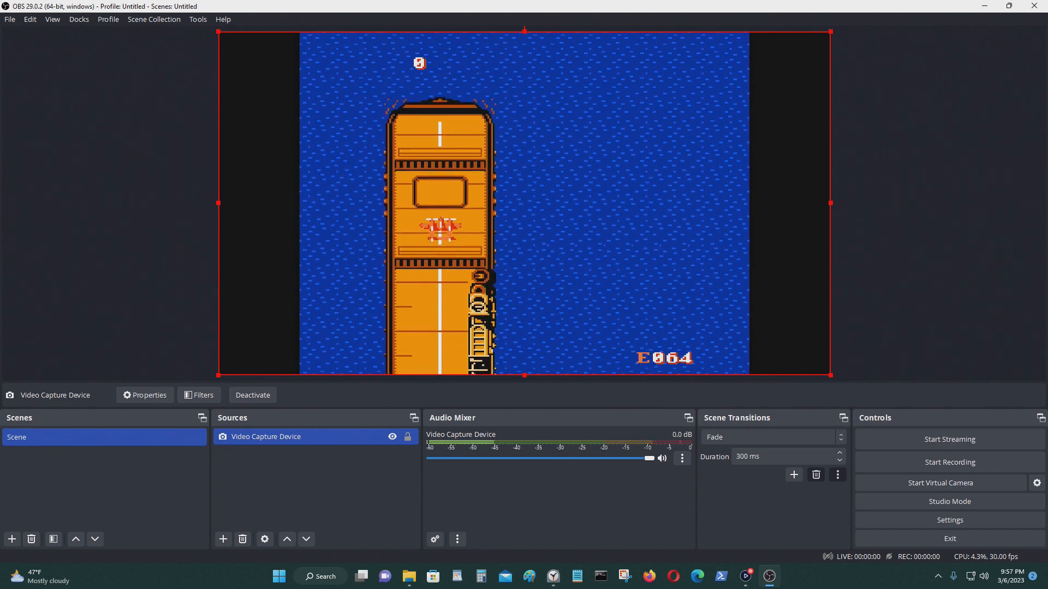
Step: Start recording the captured gameplay from the Controls dock
{"action": "left_click", "coordinate": [971, 465]}
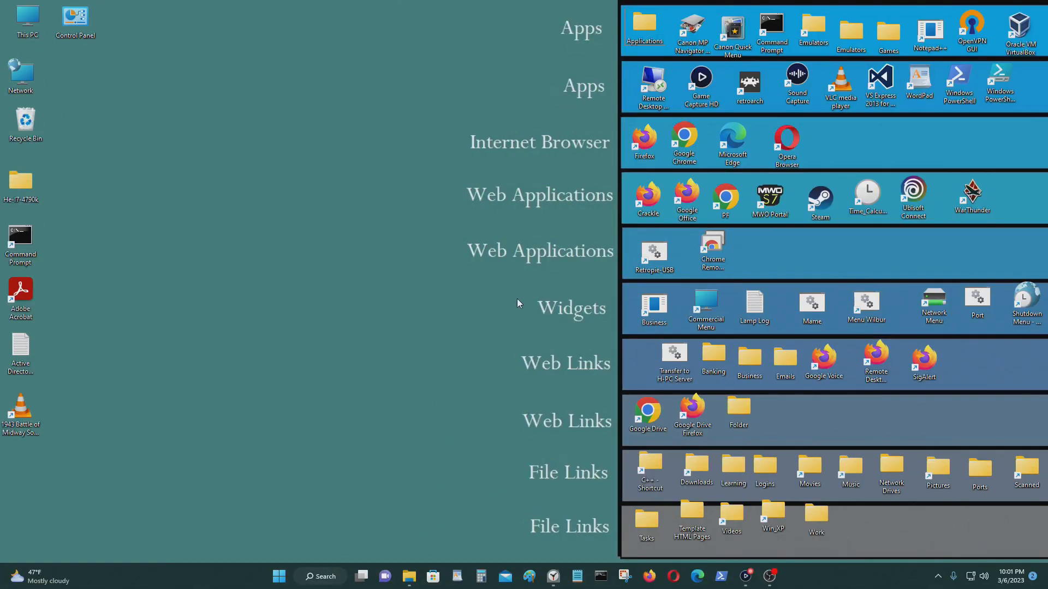
Step: Bring OBS back, stop the recording in progress and hide OBS to show the desktop
{"action": "left_click", "coordinate": [770, 576]}
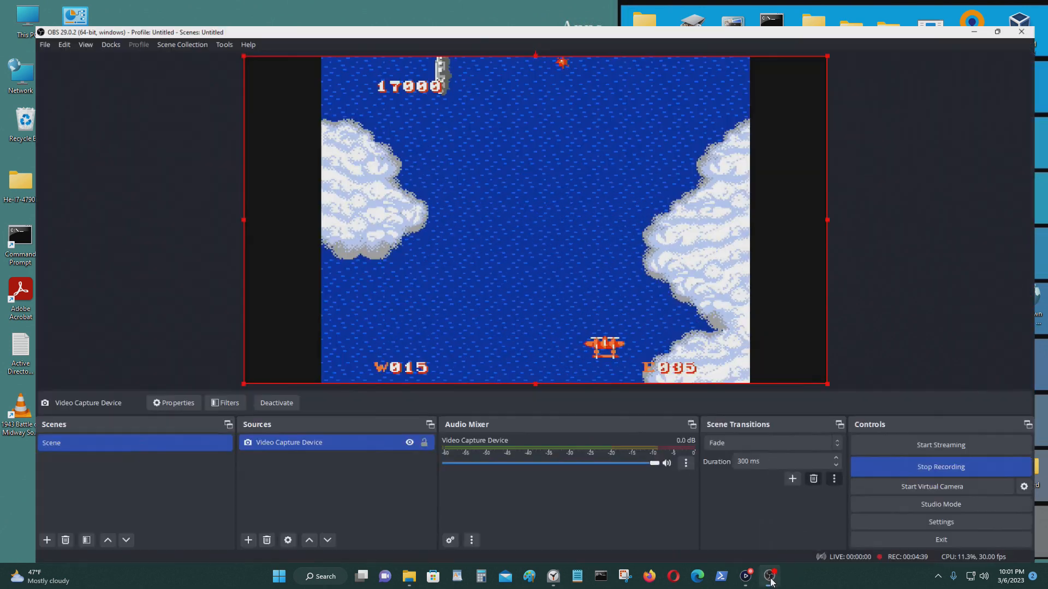
{"action": "left_click", "coordinate": [947, 466]}
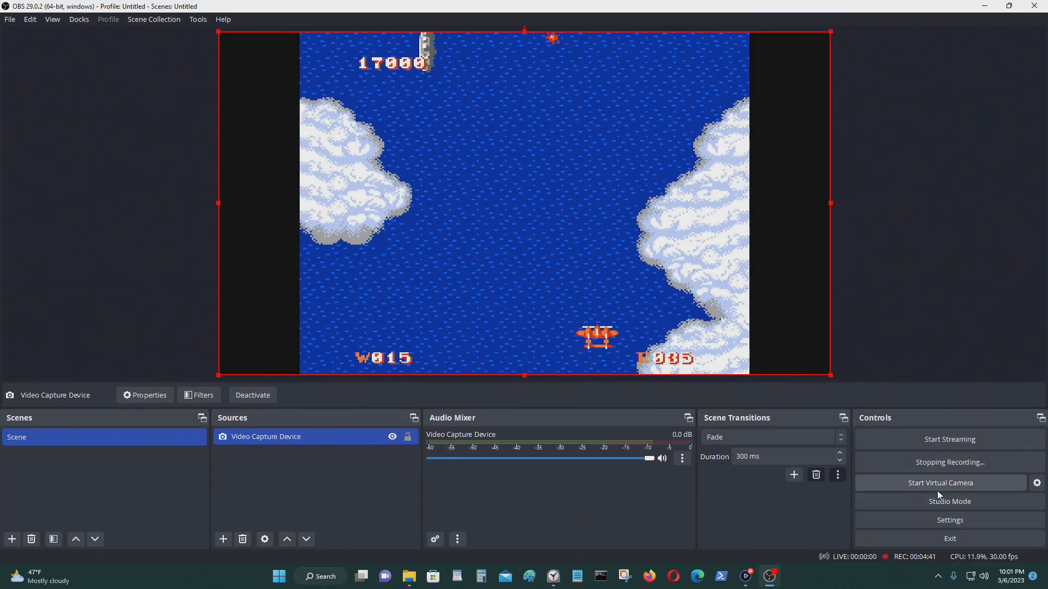
{"action": "left_click", "coordinate": [985, 6]}
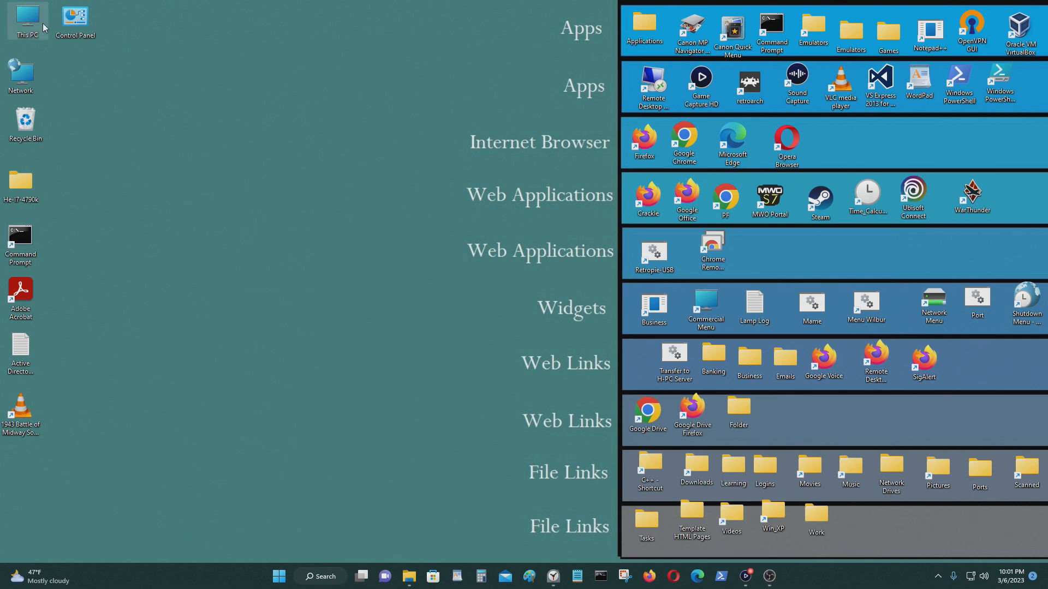
Step: Browse This PC to the Captures folder on New Volume (H:) and maximize the window
{"action": "double_click", "coordinate": [26, 21]}
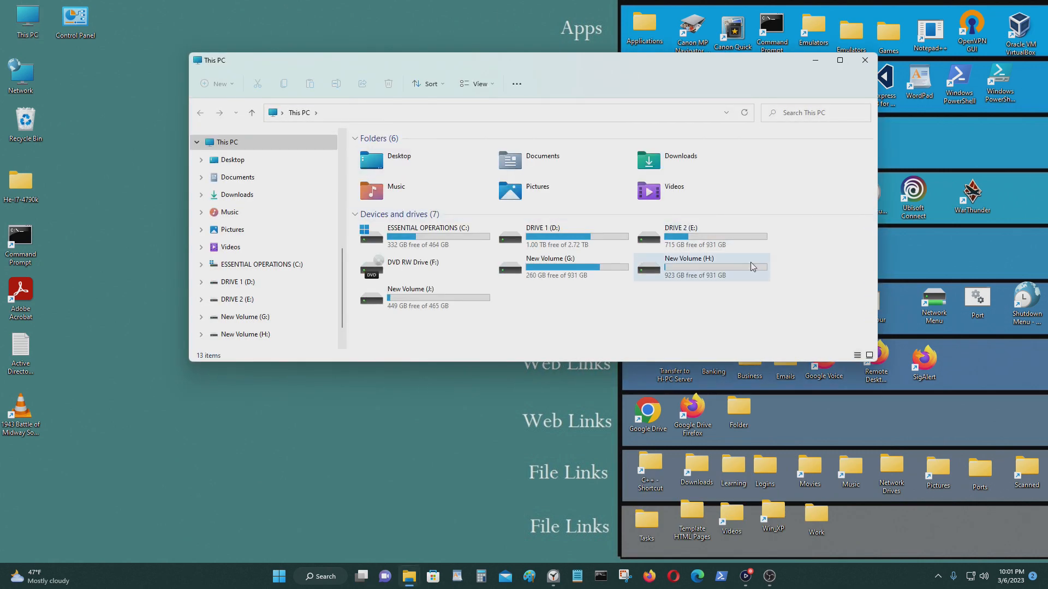
{"action": "double_click", "coordinate": [750, 262]}
{"action": "double_click", "coordinate": [382, 153]}
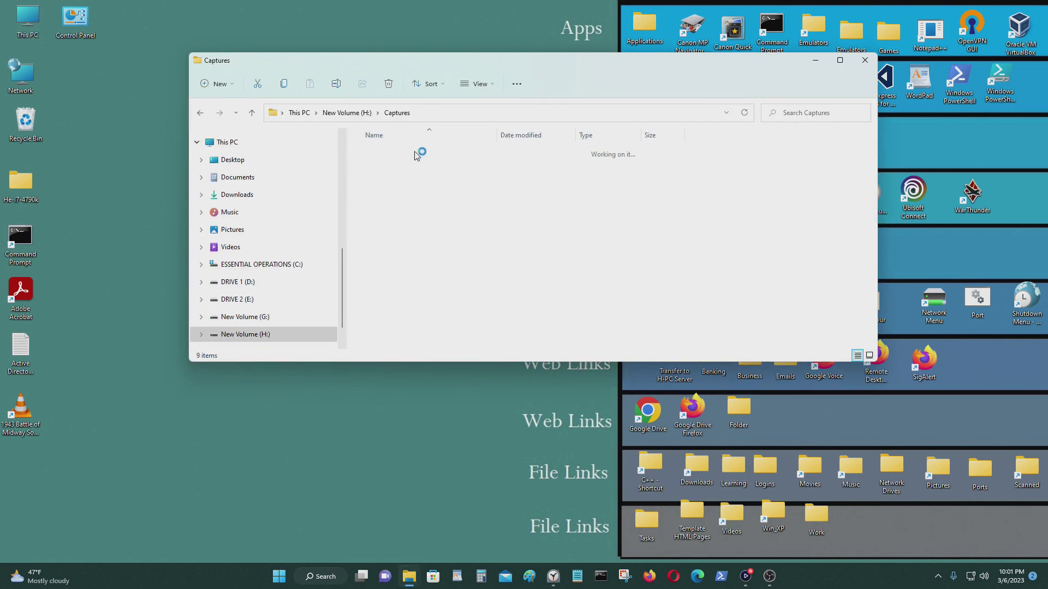
{"action": "left_click", "coordinate": [841, 61]}
{"action": "left_click", "coordinate": [605, 119]}
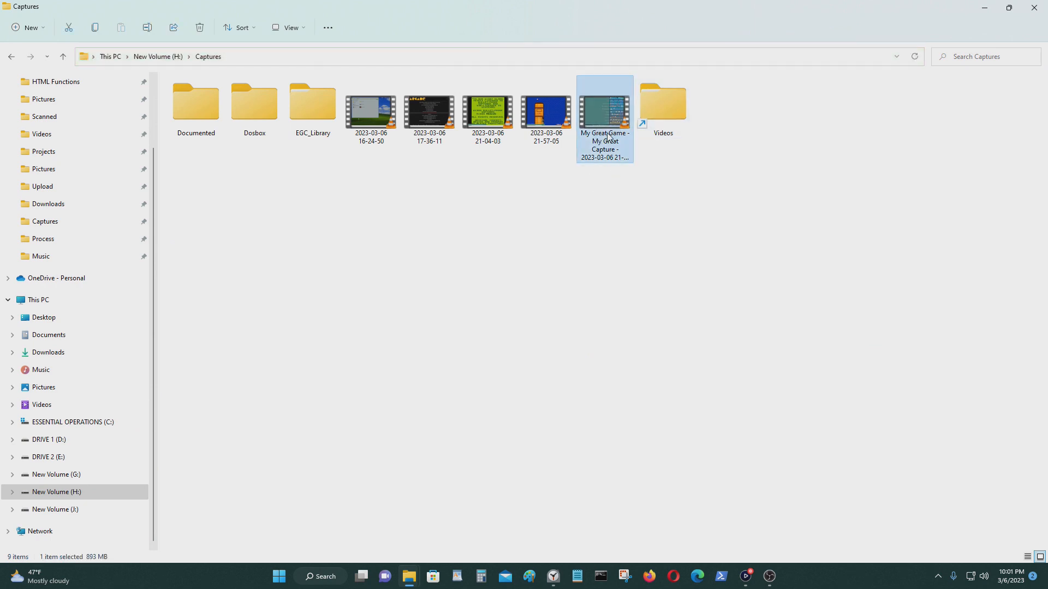
{"action": "left_click", "coordinate": [545, 122]}
{"action": "double_click", "coordinate": [554, 127]}
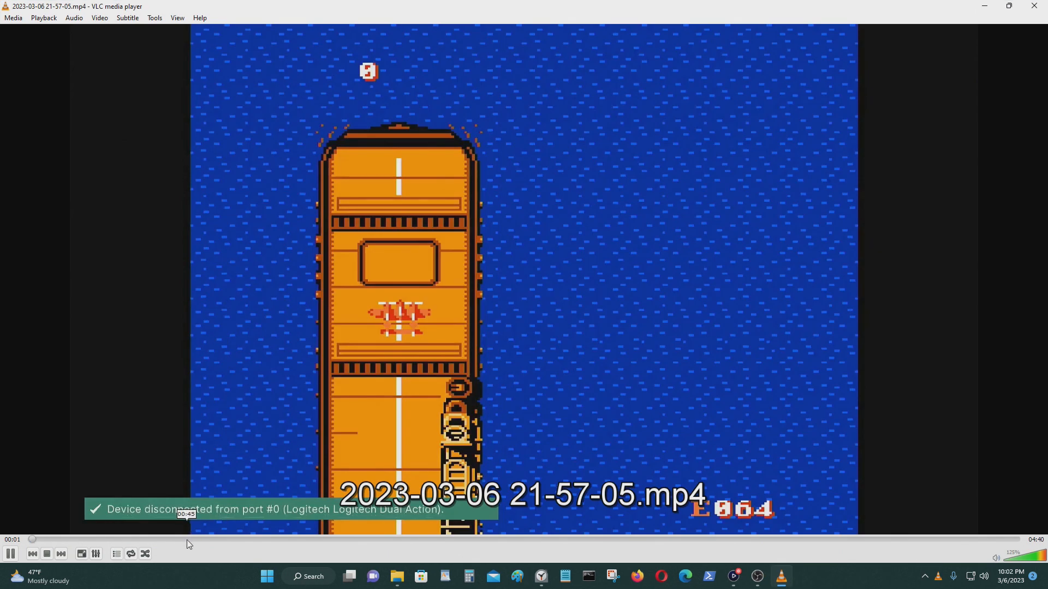
Step: Scrub the clip's timeline to 00:45, 01:36, 01:54, 02:41, the start, the end, 04:19 and 03:28
{"action": "left_click", "coordinate": [187, 540]}
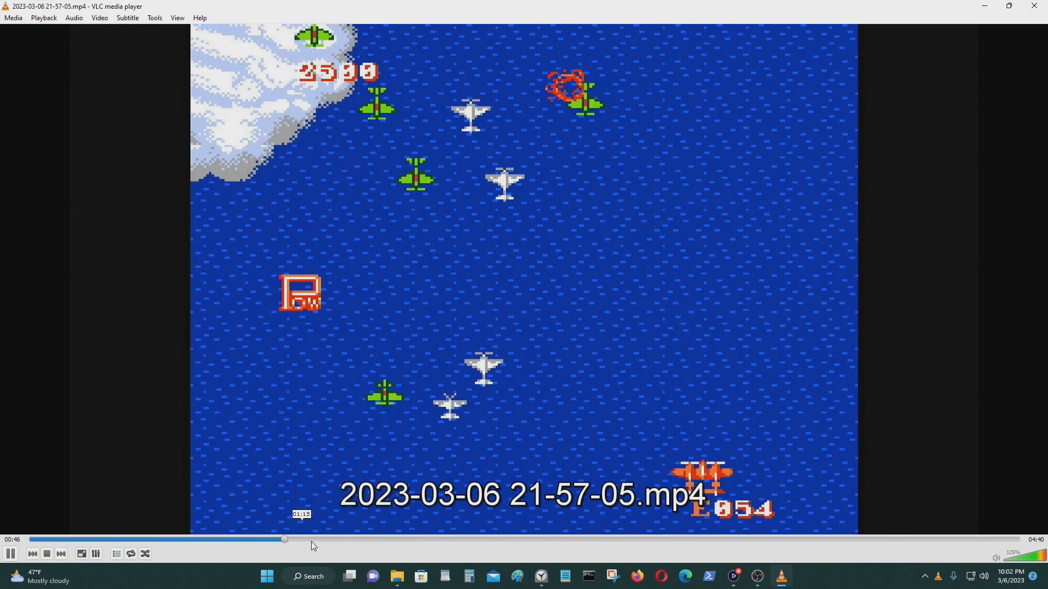
{"action": "left_click", "coordinate": [364, 541]}
{"action": "left_click", "coordinate": [427, 540]}
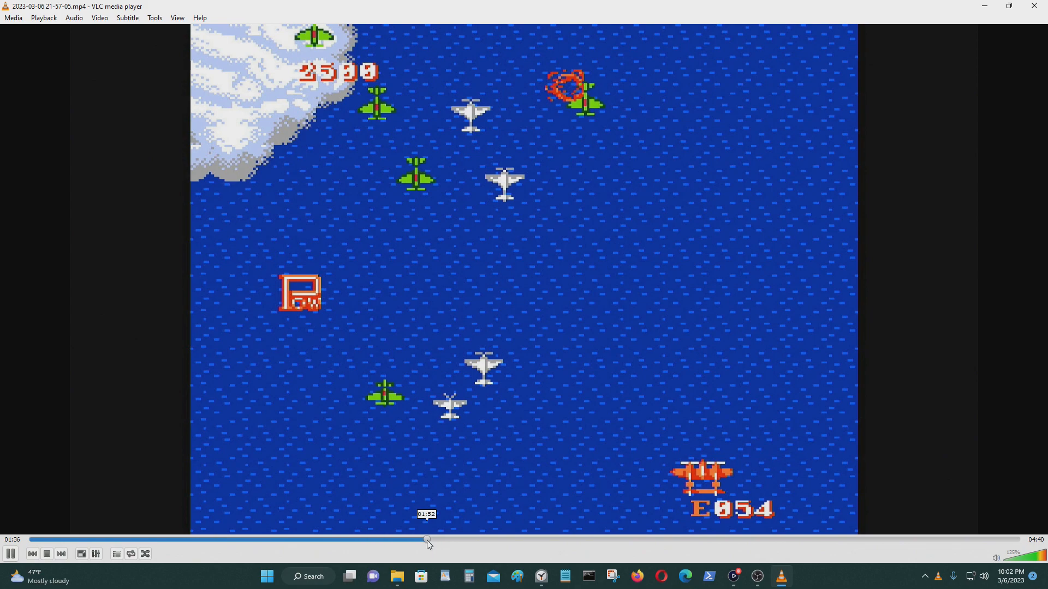
{"action": "left_click", "coordinate": [591, 541]}
{"action": "left_click", "coordinate": [77, 540]}
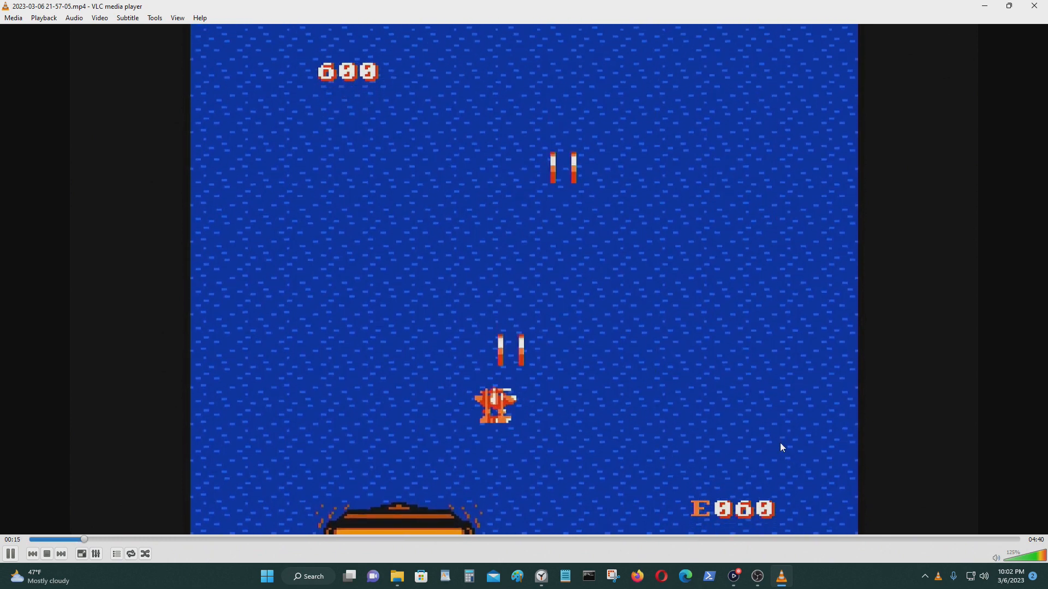
{"action": "left_click", "coordinate": [895, 539]}
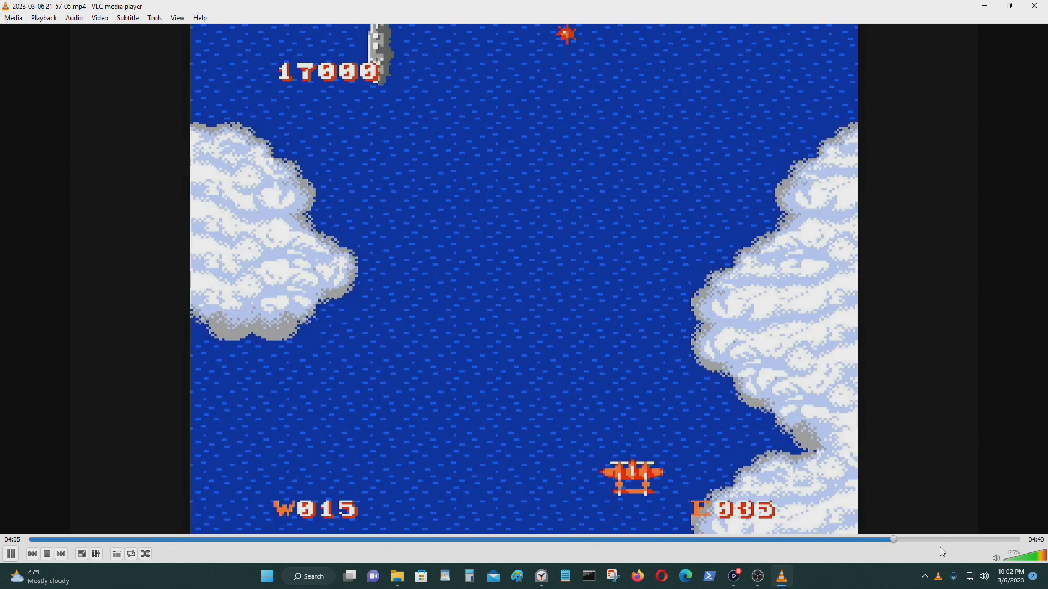
{"action": "left_click", "coordinate": [983, 539]}
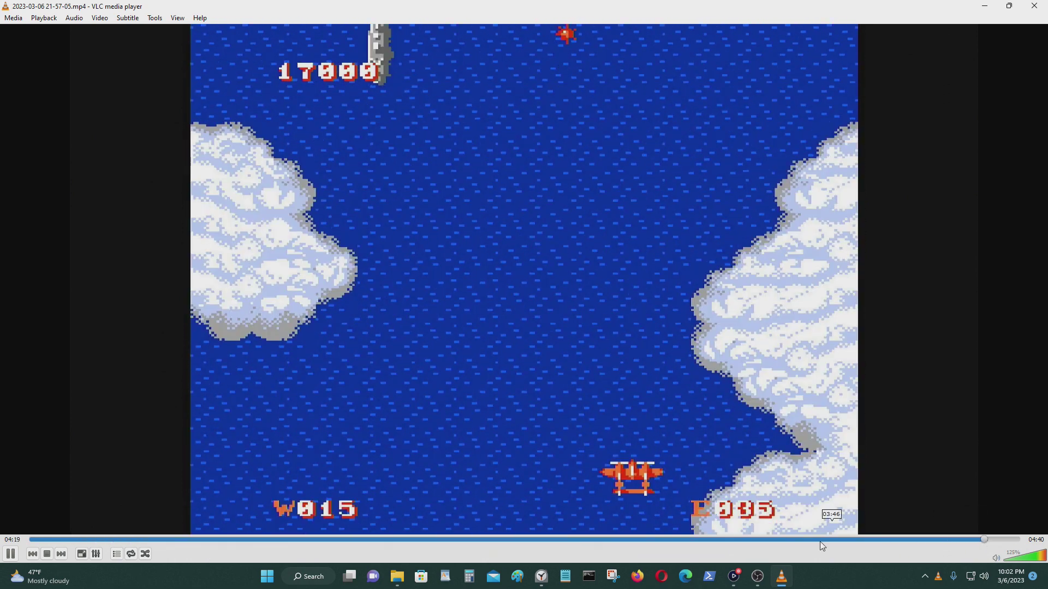
{"action": "left_click", "coordinate": [762, 540]}
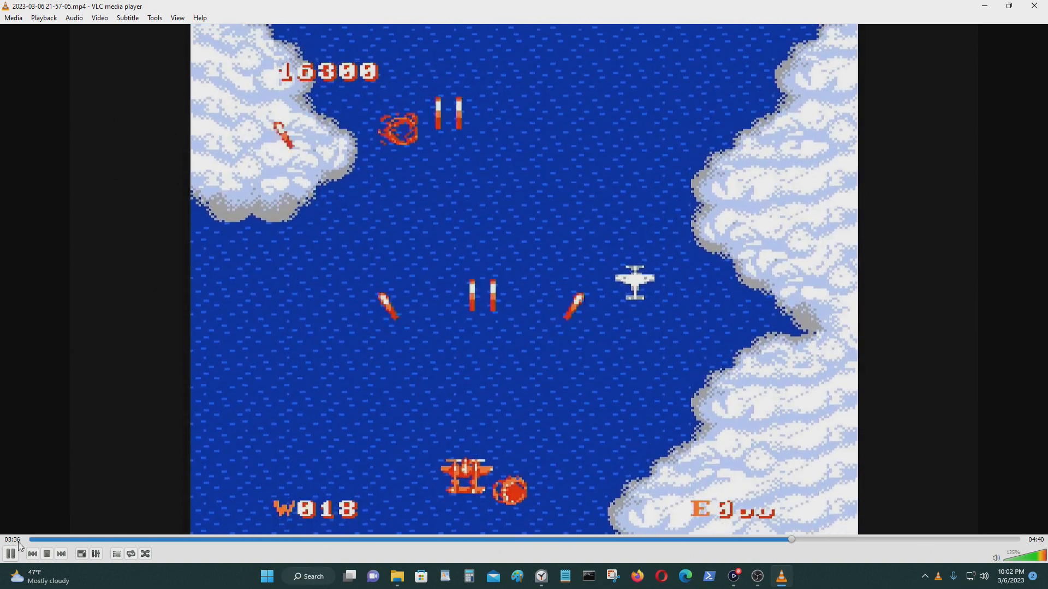
Step: Pause the video, close VLC and close the Captures folder window
{"action": "key", "text": "space"}
{"action": "left_click", "coordinate": [1034, 6]}
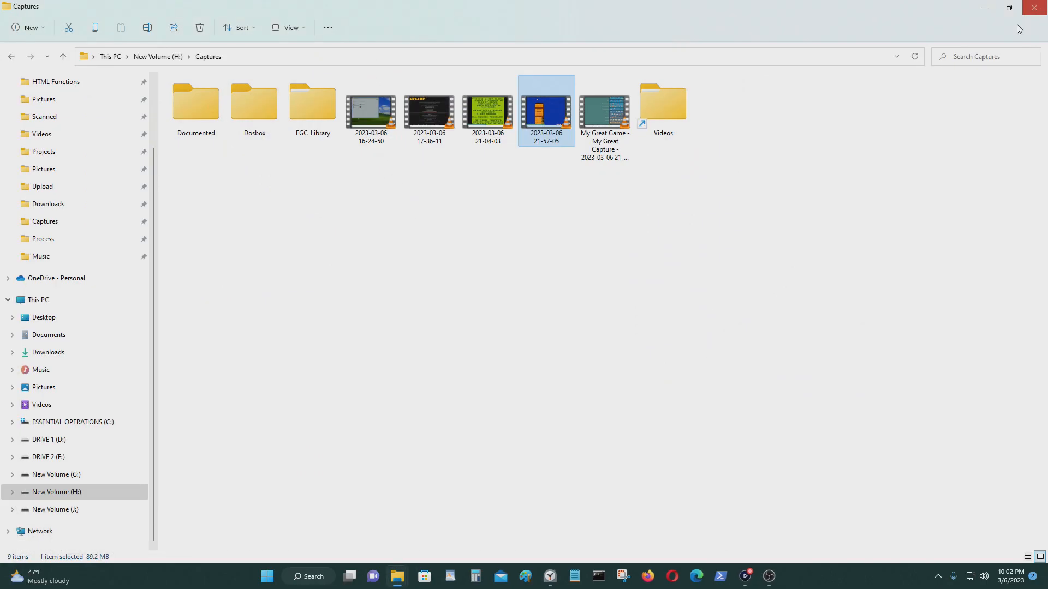
{"action": "left_click", "coordinate": [1008, 6]}
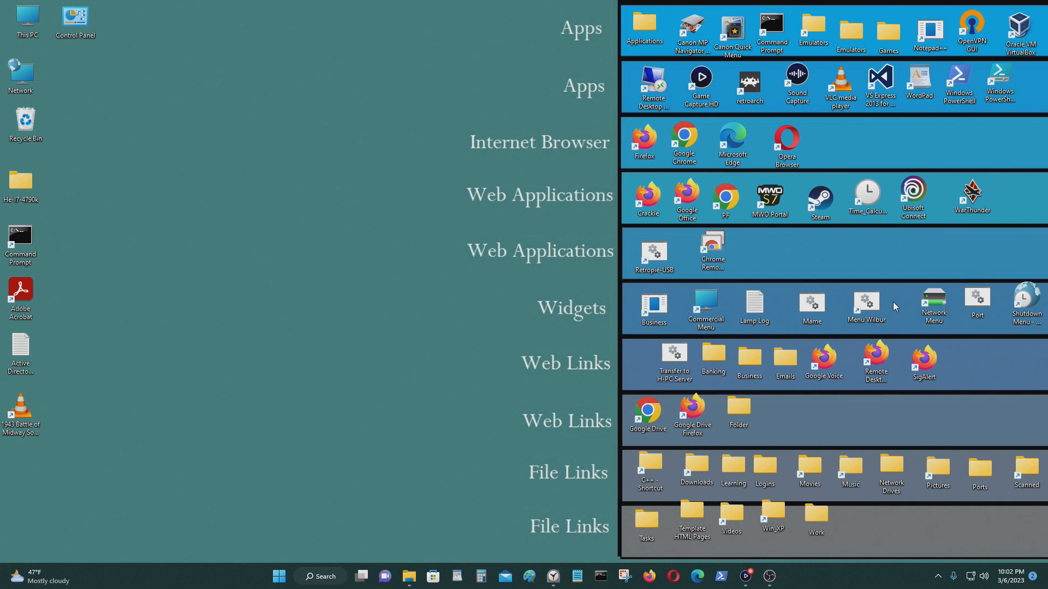
Step: Add an Audio Input Capture source to the scene, keeping the Default device
{"action": "left_click", "coordinate": [769, 576]}
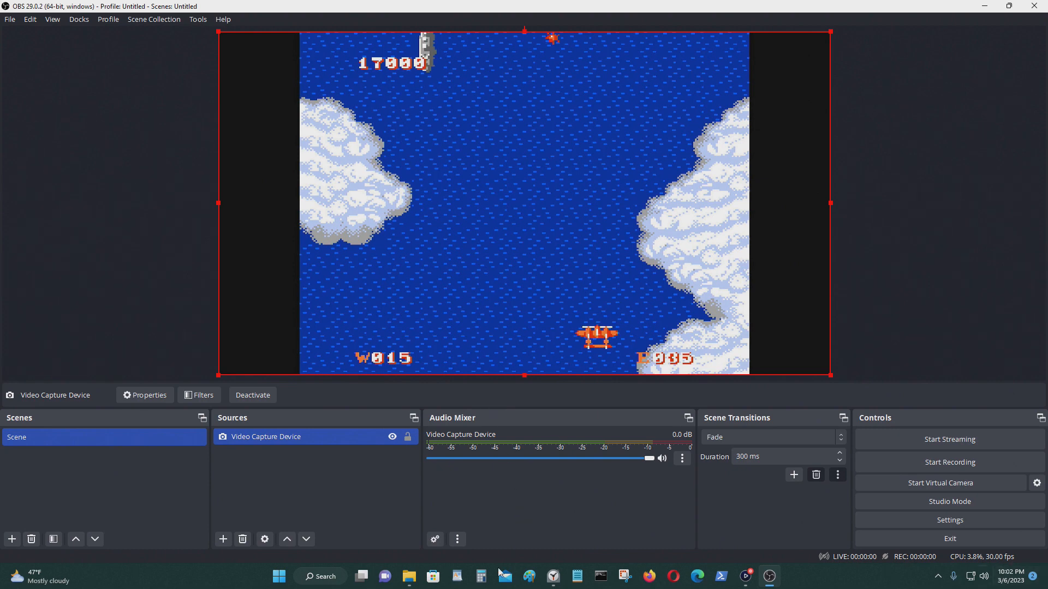
{"action": "left_click", "coordinate": [223, 539]}
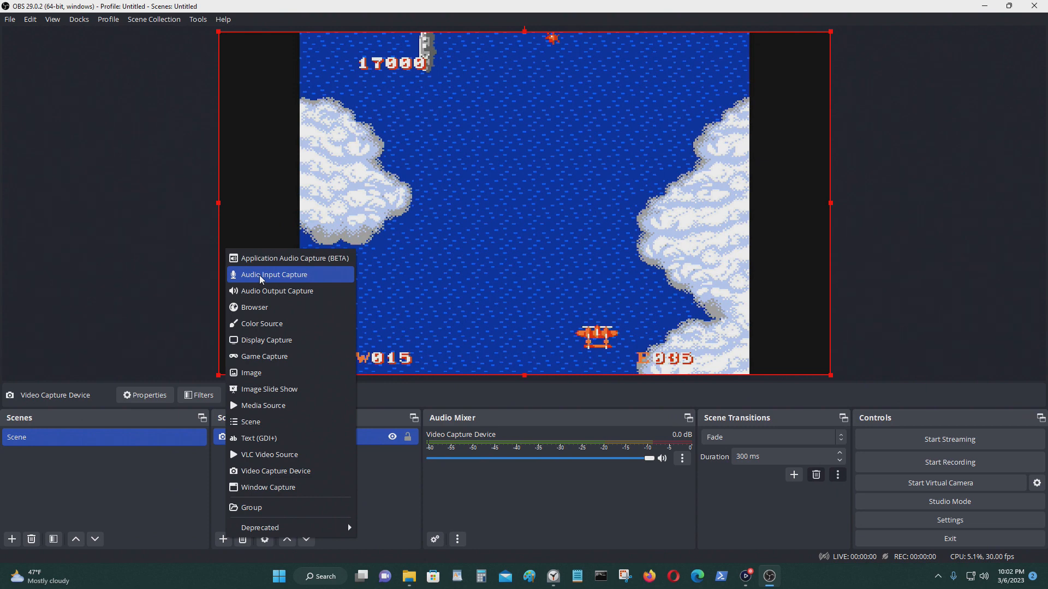
{"action": "left_click", "coordinate": [262, 275]}
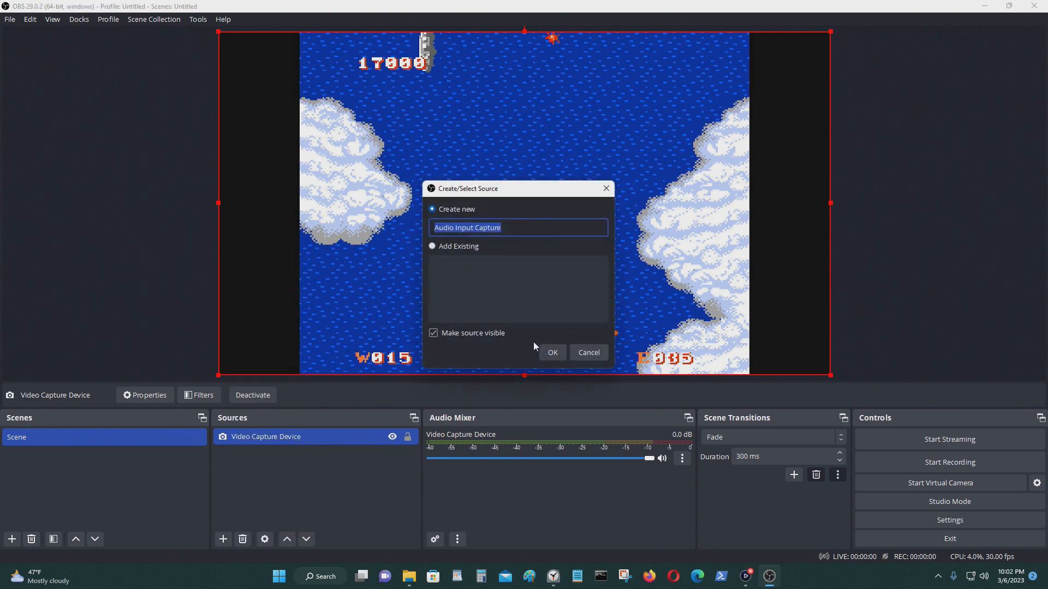
{"action": "left_click", "coordinate": [551, 352]}
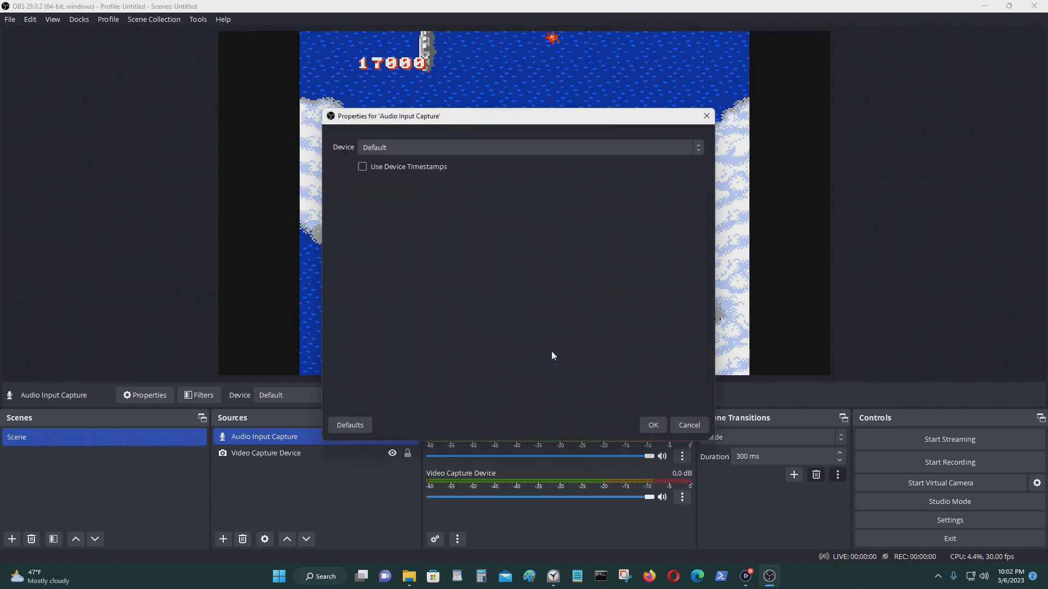
{"action": "left_click", "coordinate": [442, 149]}
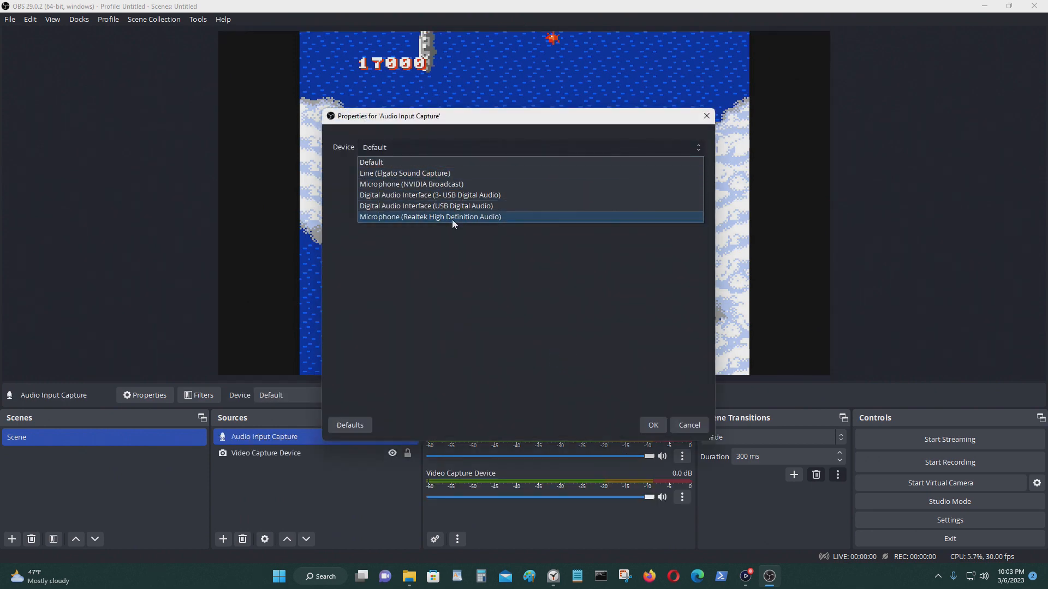
{"action": "left_click", "coordinate": [753, 417]}
{"action": "left_click", "coordinate": [701, 429]}
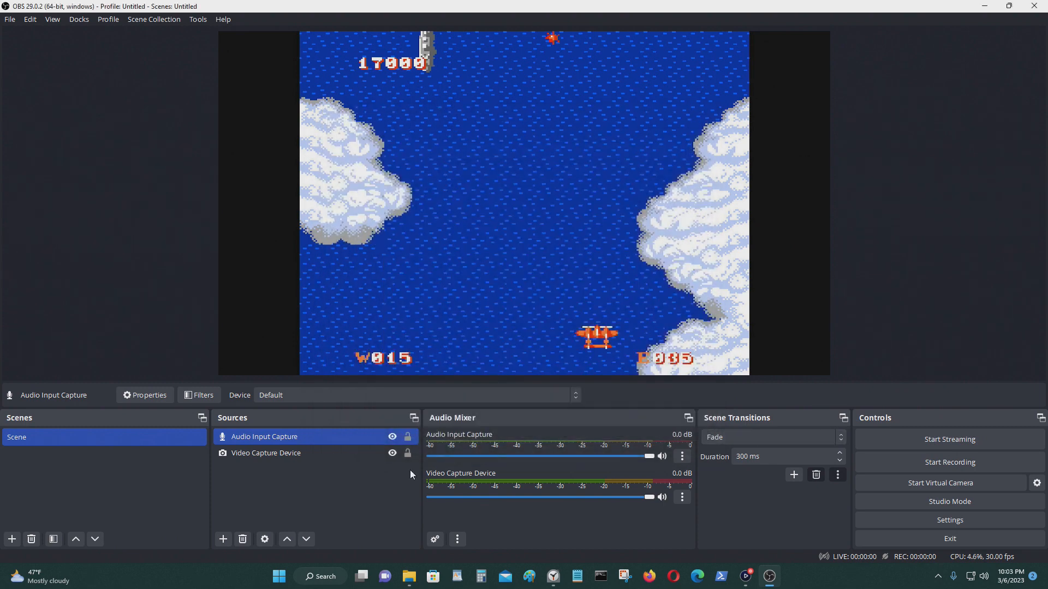
Step: Select the Audio Input Capture source and ask to remove it from the scene
{"action": "left_click", "coordinate": [315, 489]}
{"action": "left_click", "coordinate": [255, 439]}
{"action": "right_click", "coordinate": [256, 438]}
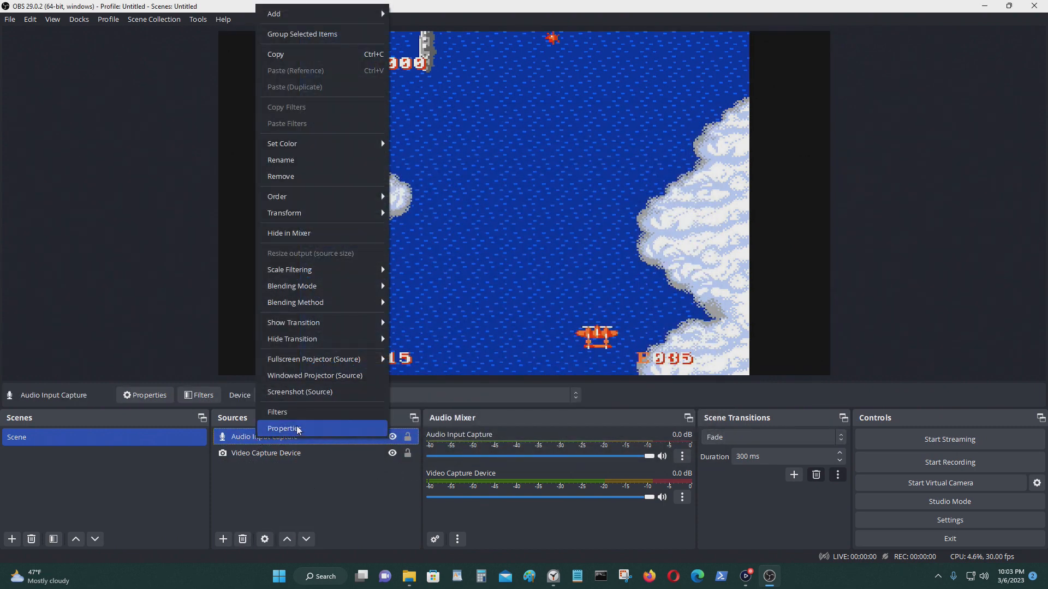
{"action": "left_click", "coordinate": [274, 465]}
{"action": "left_click", "coordinate": [257, 438]}
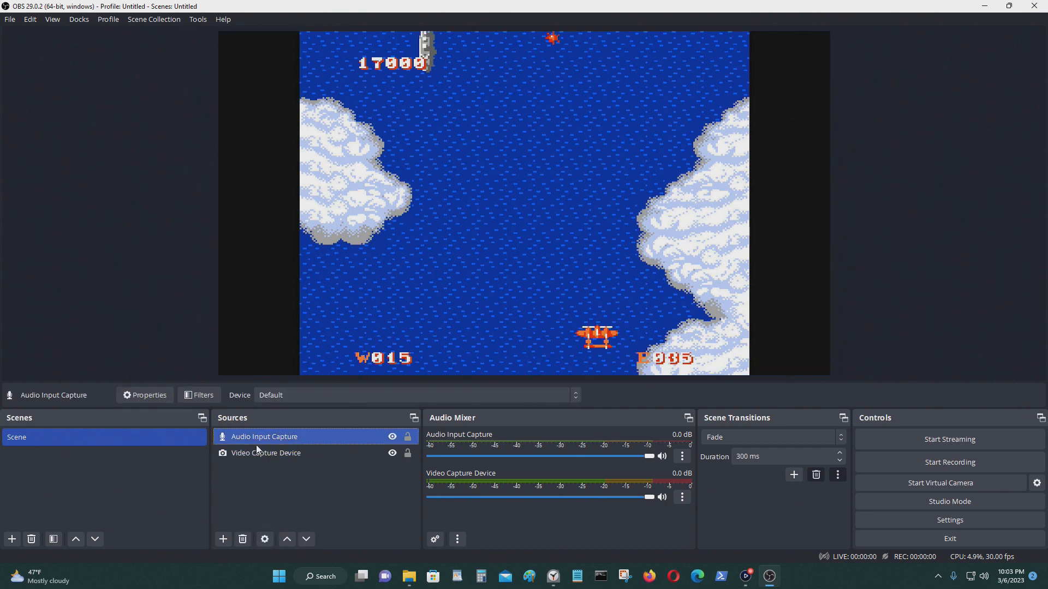
{"action": "left_click", "coordinate": [243, 539]}
Step: Confirm removing the audio source and switch to Settings > Output > Recording
{"action": "left_click", "coordinate": [578, 296]}
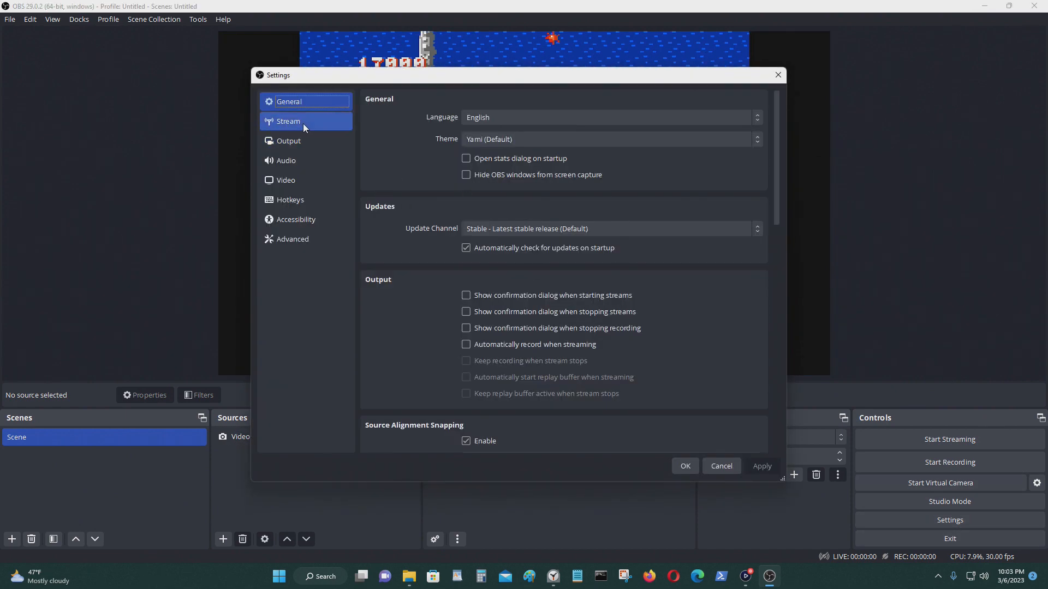
{"action": "left_click", "coordinate": [296, 143]}
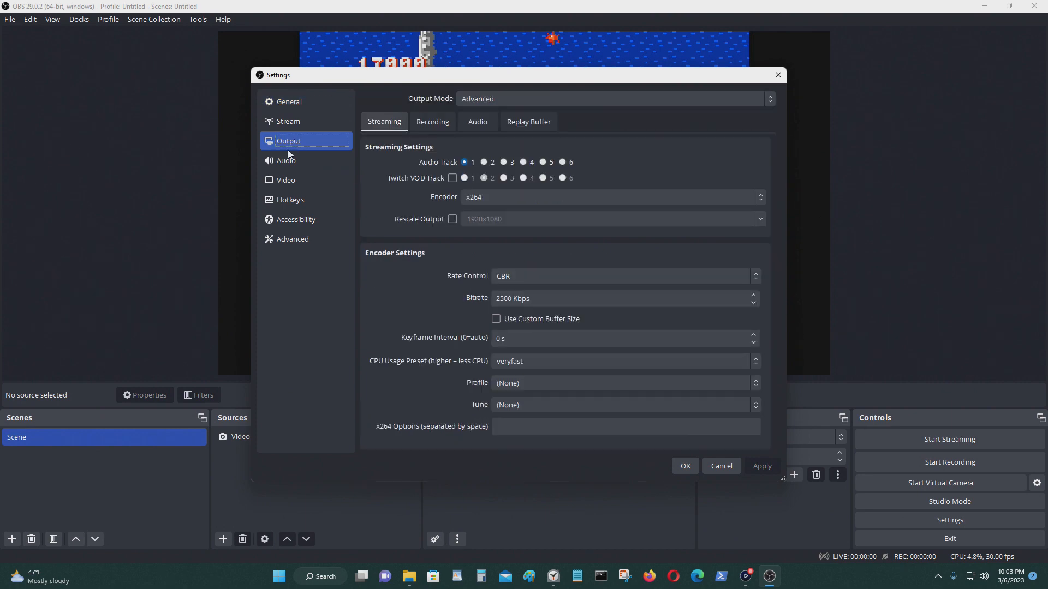
{"action": "left_click", "coordinate": [429, 123]}
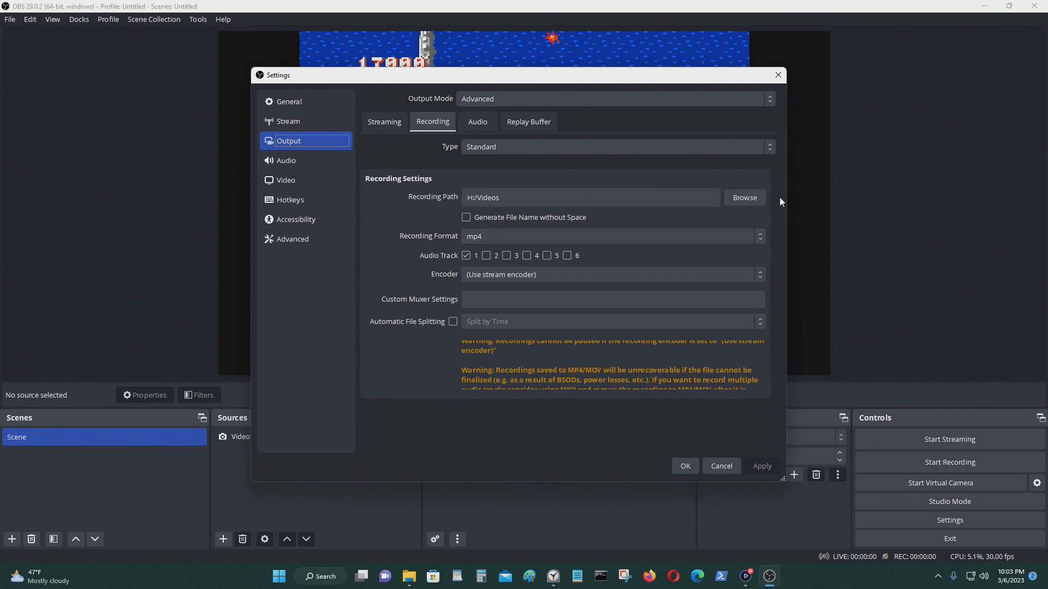
Step: Browse the recording path to the Captures folder on New Volume (H:) and close the picker
{"action": "left_click", "coordinate": [735, 198]}
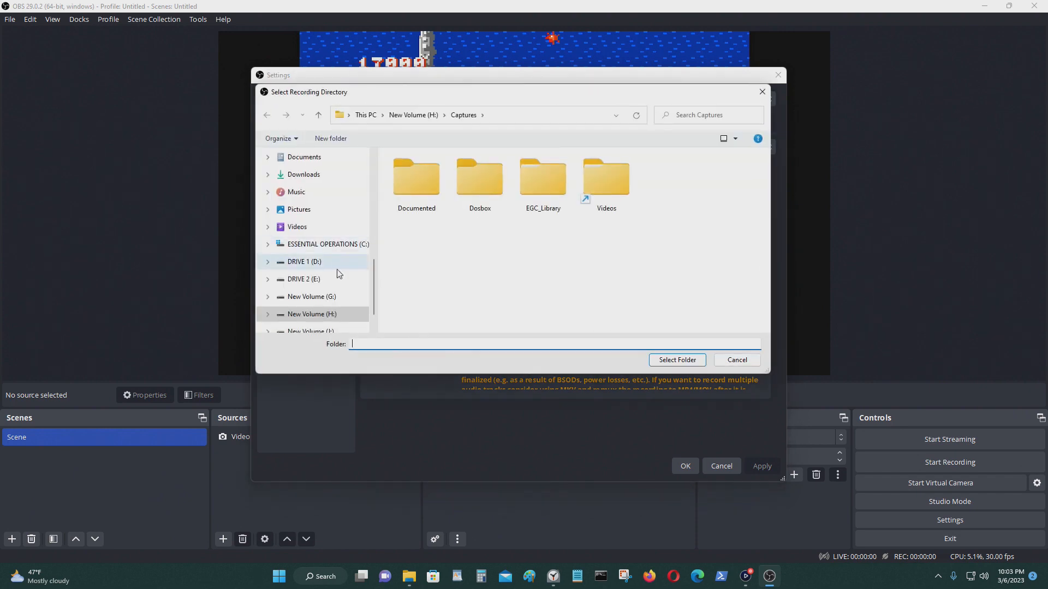
{"action": "left_click", "coordinate": [328, 273]}
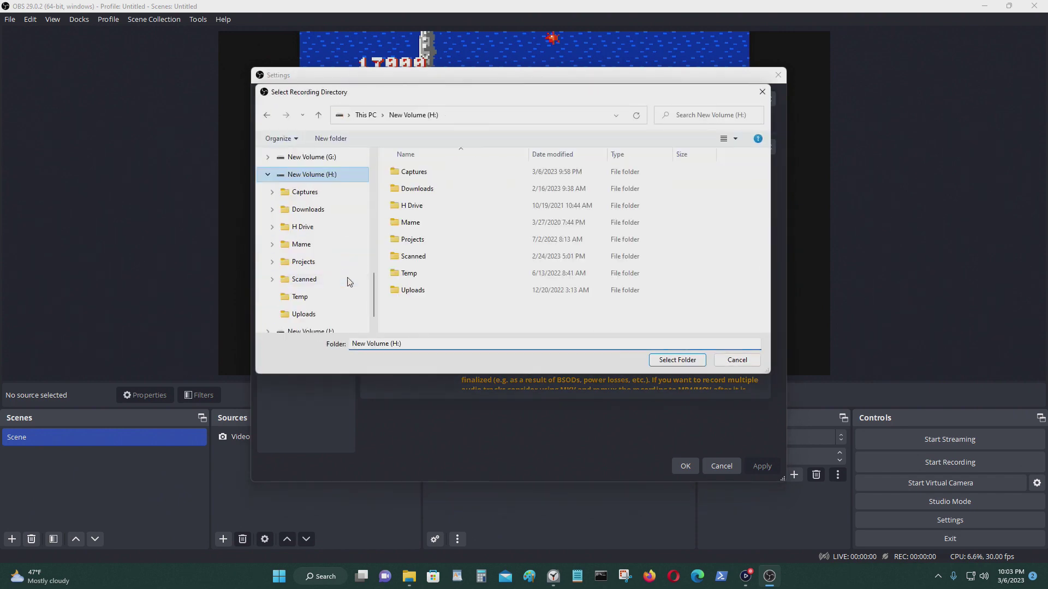
{"action": "left_click", "coordinate": [413, 172]}
{"action": "left_click", "coordinate": [672, 358]}
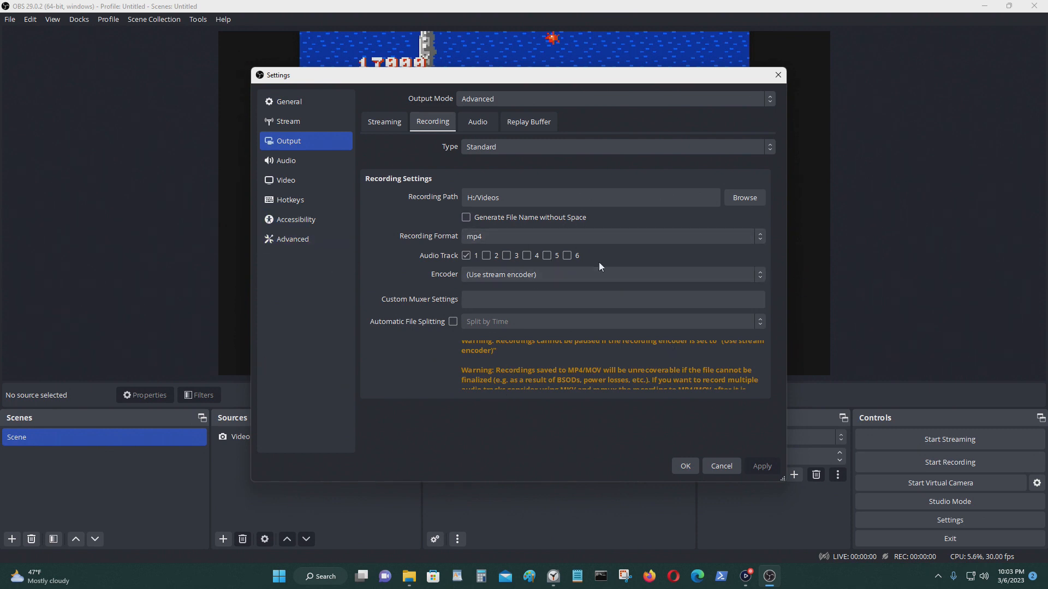
Step: Review the recording format list and keep mp4
{"action": "left_click", "coordinate": [530, 236]}
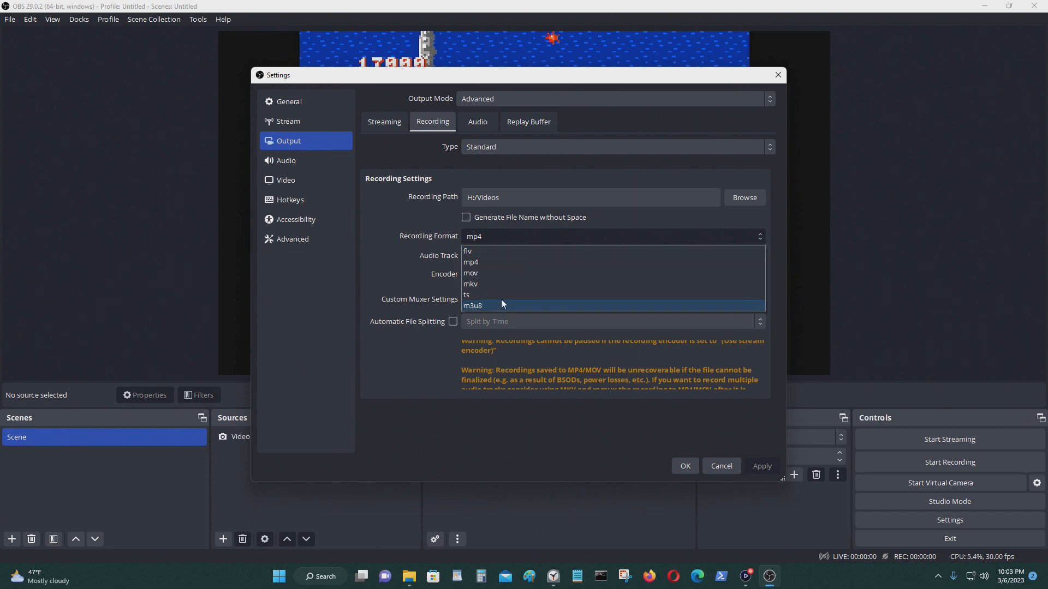
{"action": "left_click", "coordinate": [499, 262]}
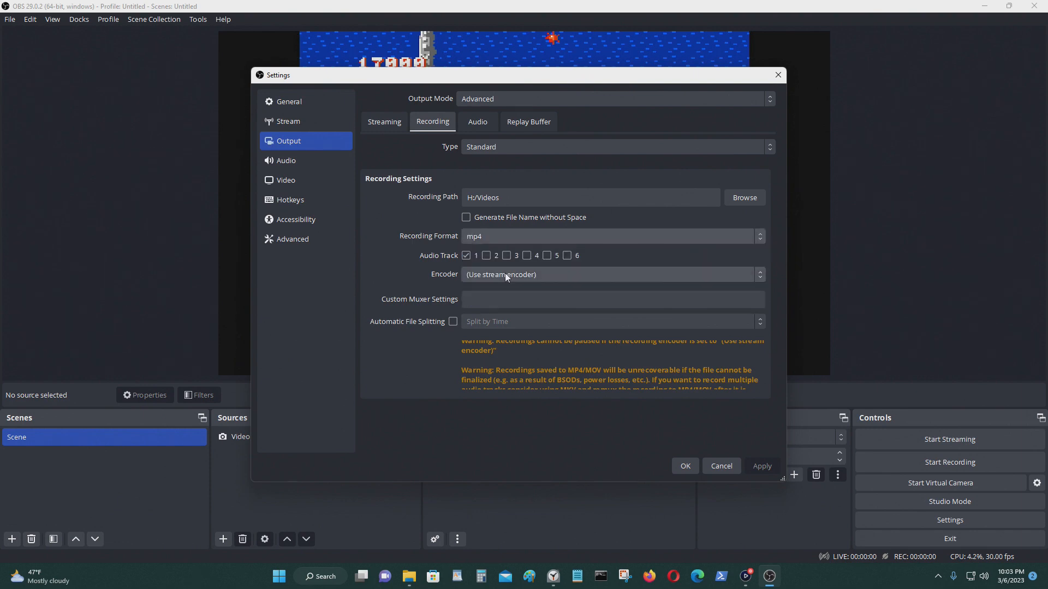
Step: Set the Start Recording hotkey to Ctrl + R (Stop Recording stays Ctrl + N) and close Settings
{"action": "left_click", "coordinate": [290, 200]}
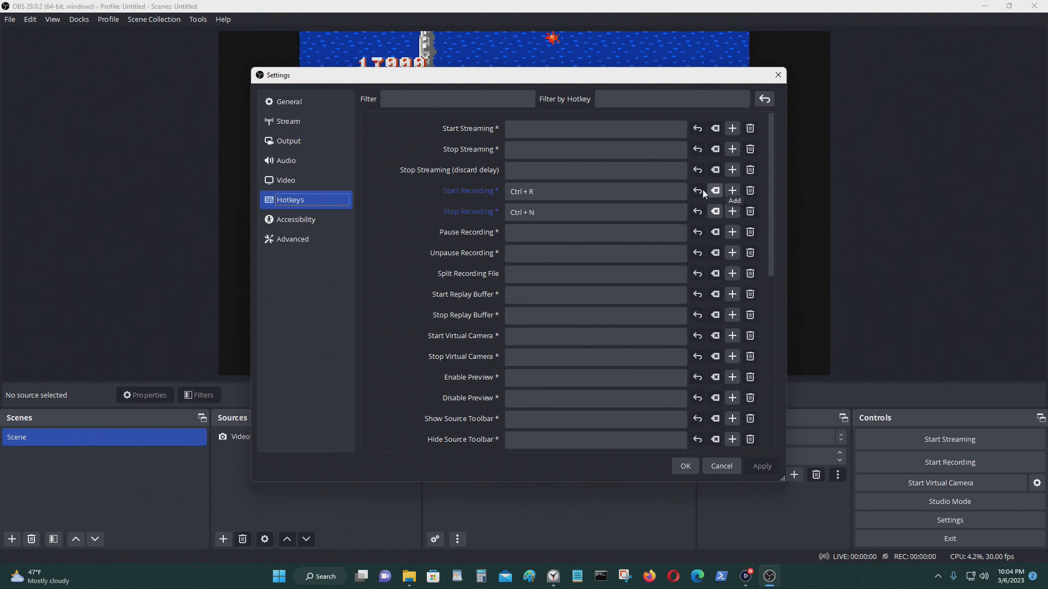
{"action": "left_click", "coordinate": [570, 194]}
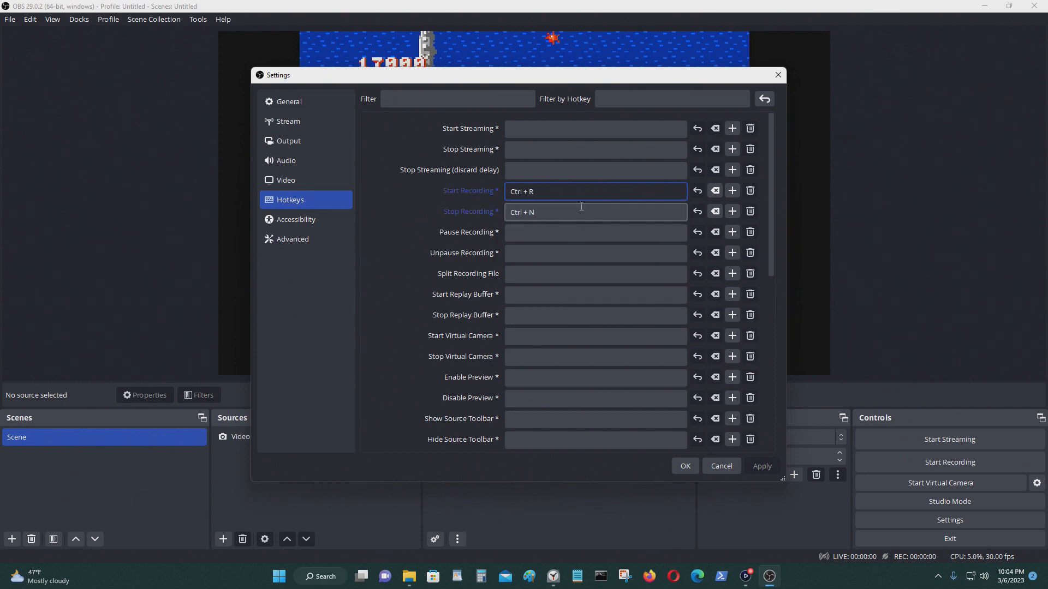
{"action": "key", "text": "ctrl"}
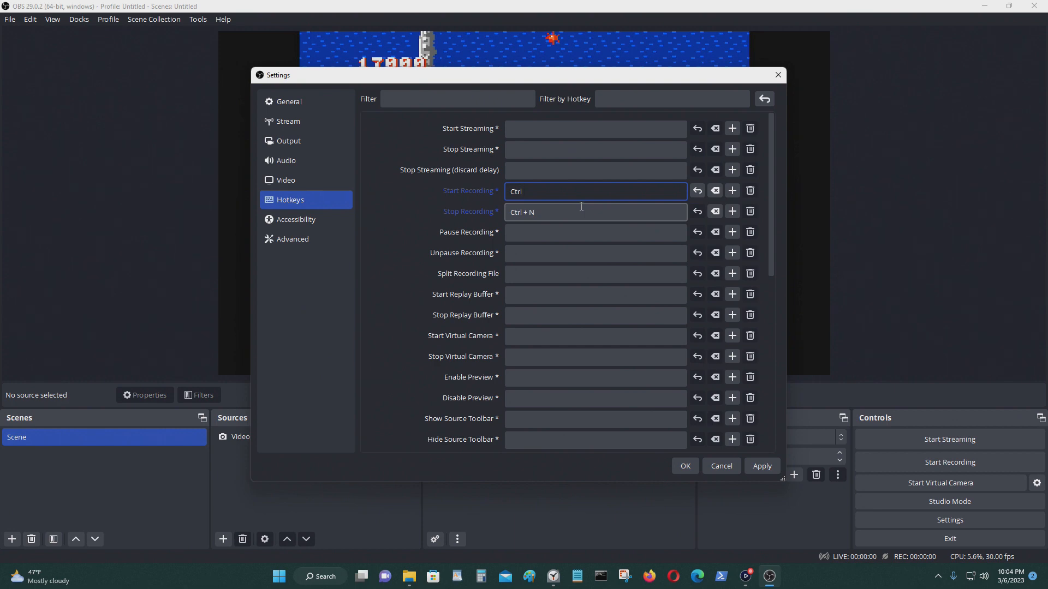
{"action": "key", "text": "ctrl+n"}
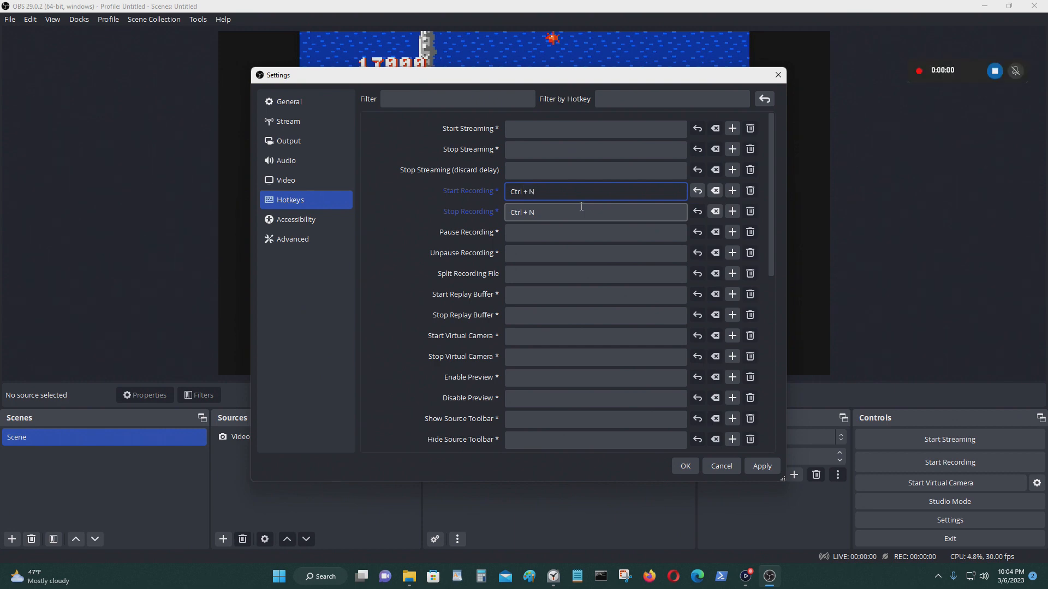
{"action": "key", "text": "ctrl"}
{"action": "key", "text": "ctrl+r"}
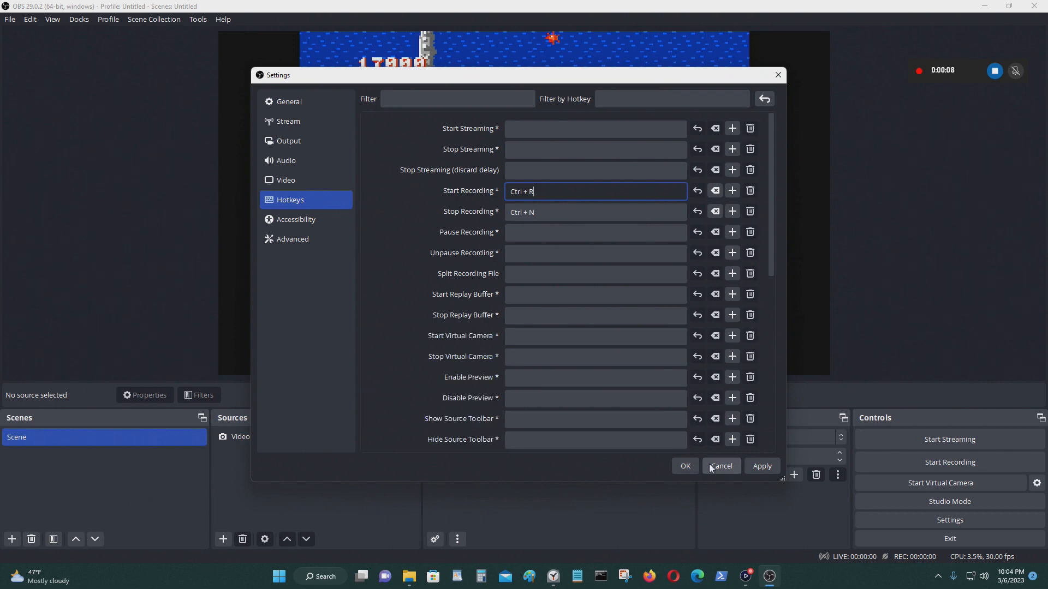
{"action": "left_click", "coordinate": [682, 464]}
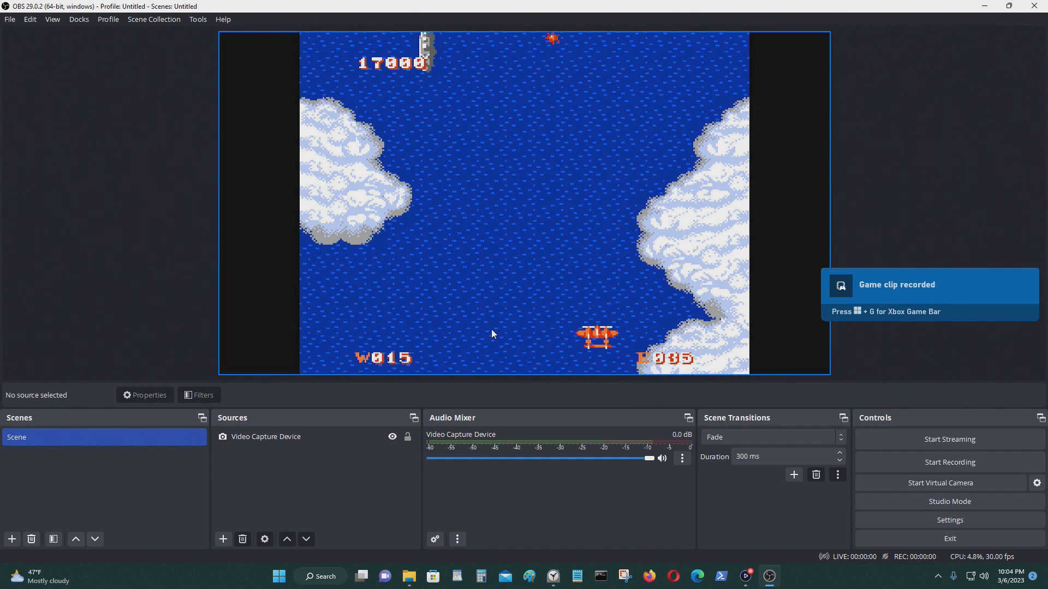
Step: Reopen Settings and confirm the video output resolution stays at 1920x1080
{"action": "left_click", "coordinate": [965, 524]}
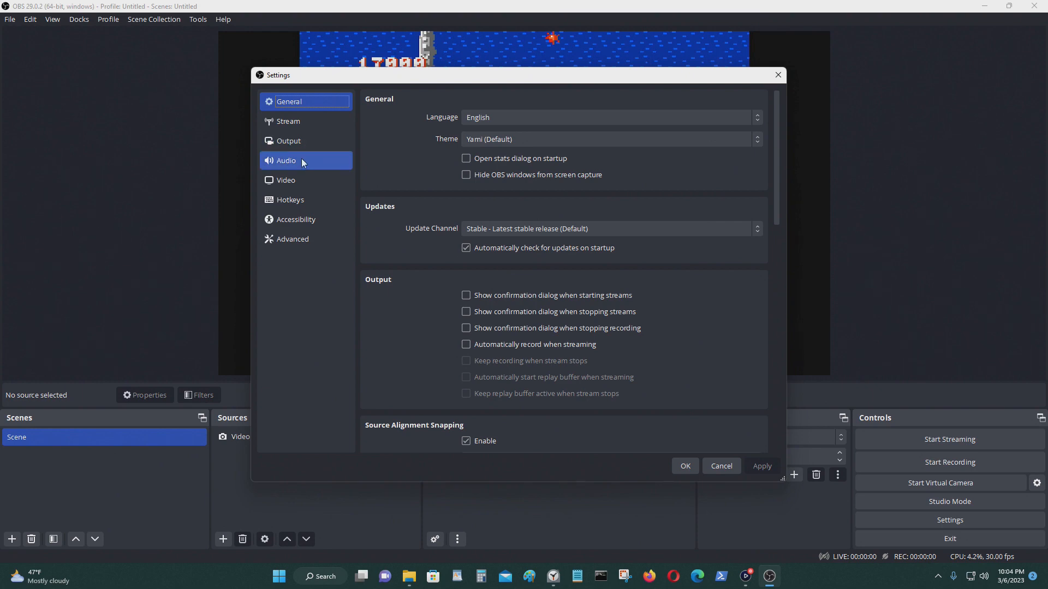
{"action": "left_click", "coordinate": [301, 162]}
{"action": "left_click", "coordinate": [292, 181]}
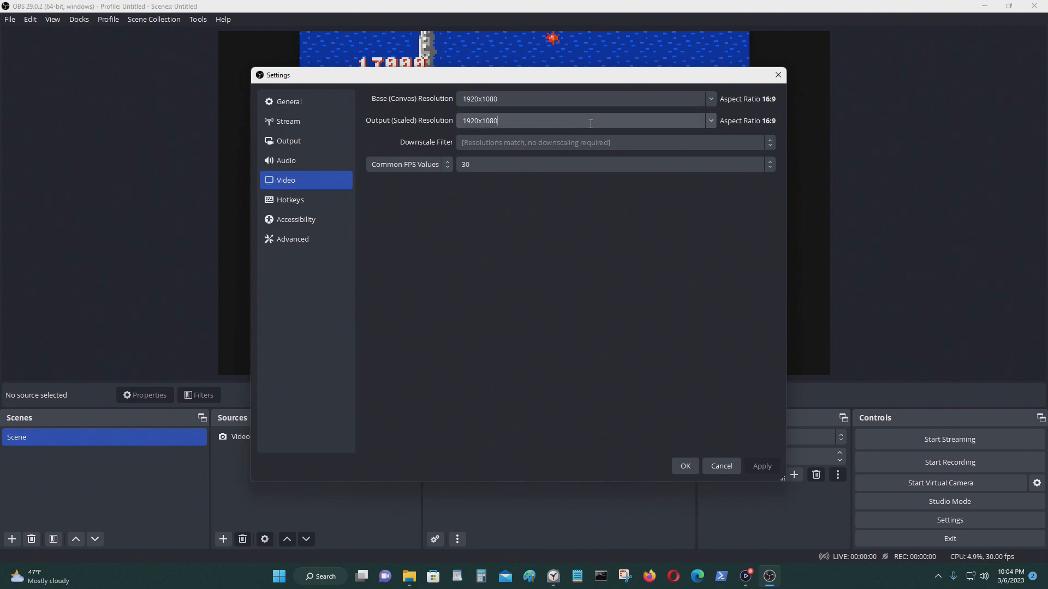
{"action": "left_click", "coordinate": [711, 121]}
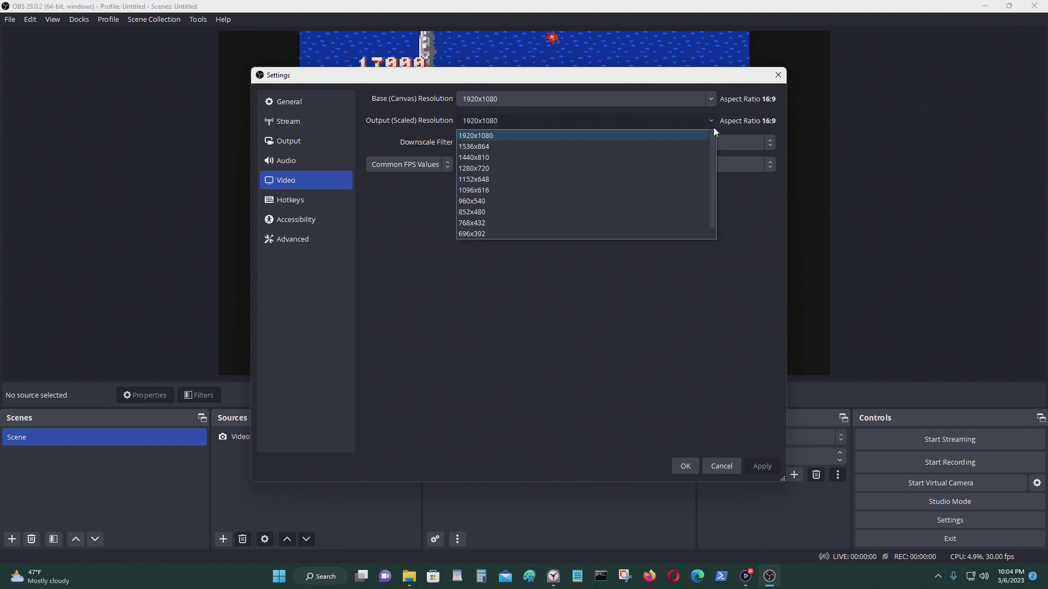
{"action": "left_click", "coordinate": [626, 136]}
Step: Review the General, Stream, Hotkeys and Accessibility pages, then check the Advanced renderer options unchanged
{"action": "left_click", "coordinate": [289, 103]}
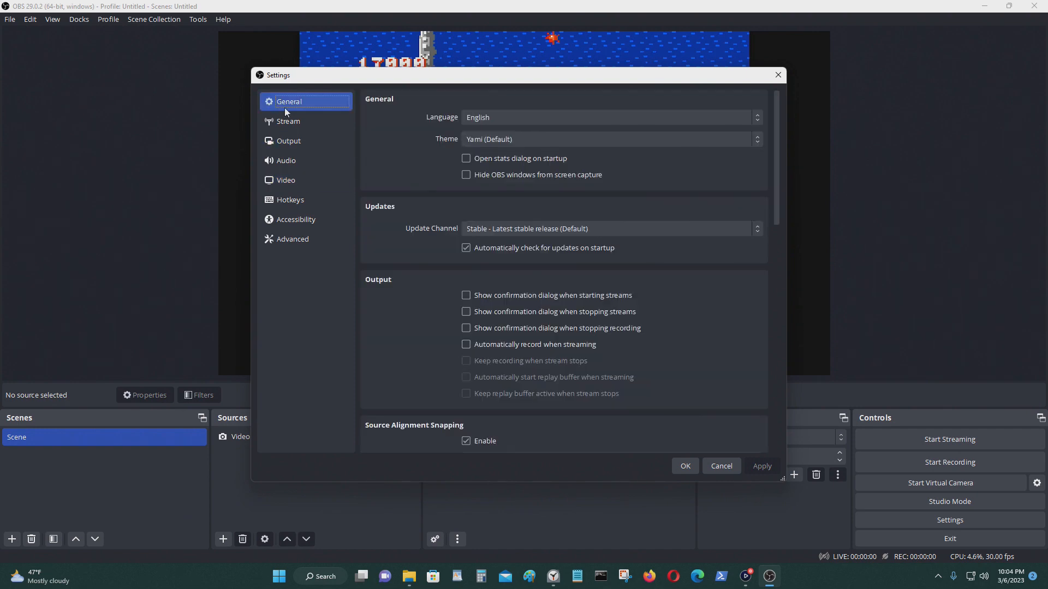
{"action": "left_click", "coordinate": [288, 121]}
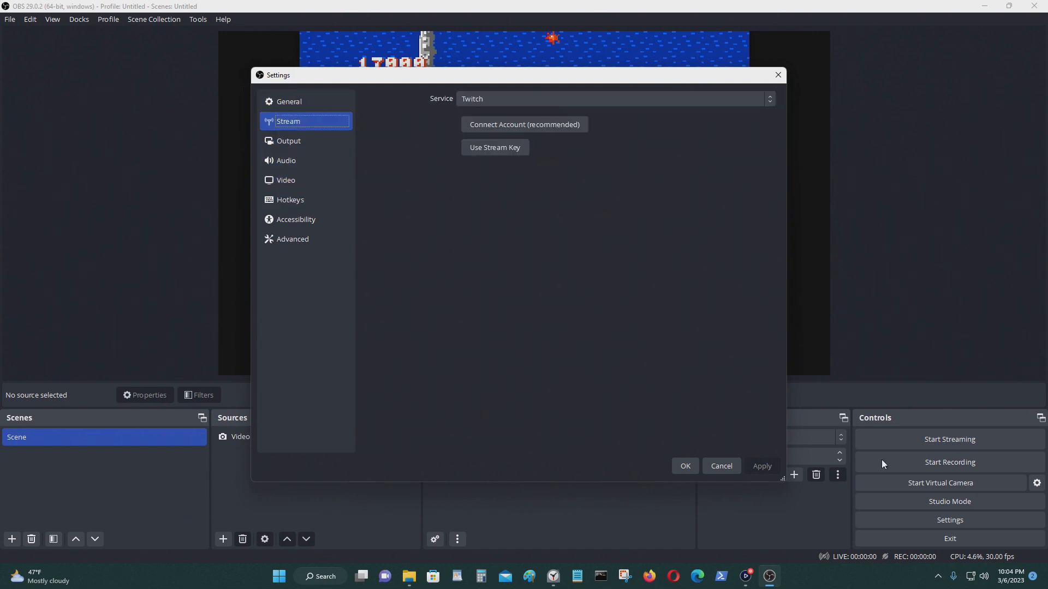
{"action": "left_click", "coordinate": [317, 202]}
{"action": "left_click", "coordinate": [313, 222]}
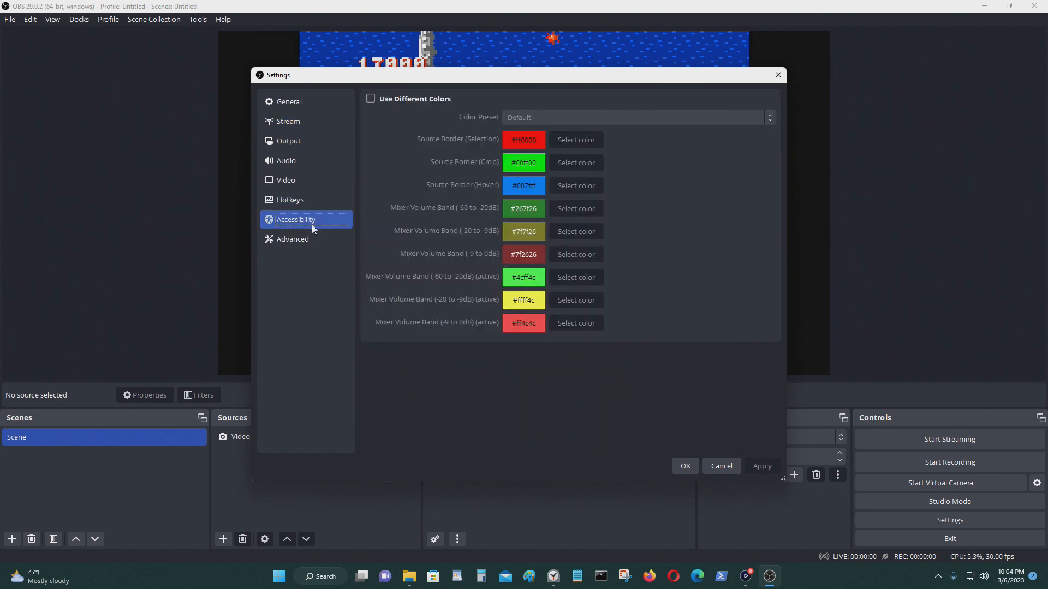
{"action": "left_click", "coordinate": [313, 241]}
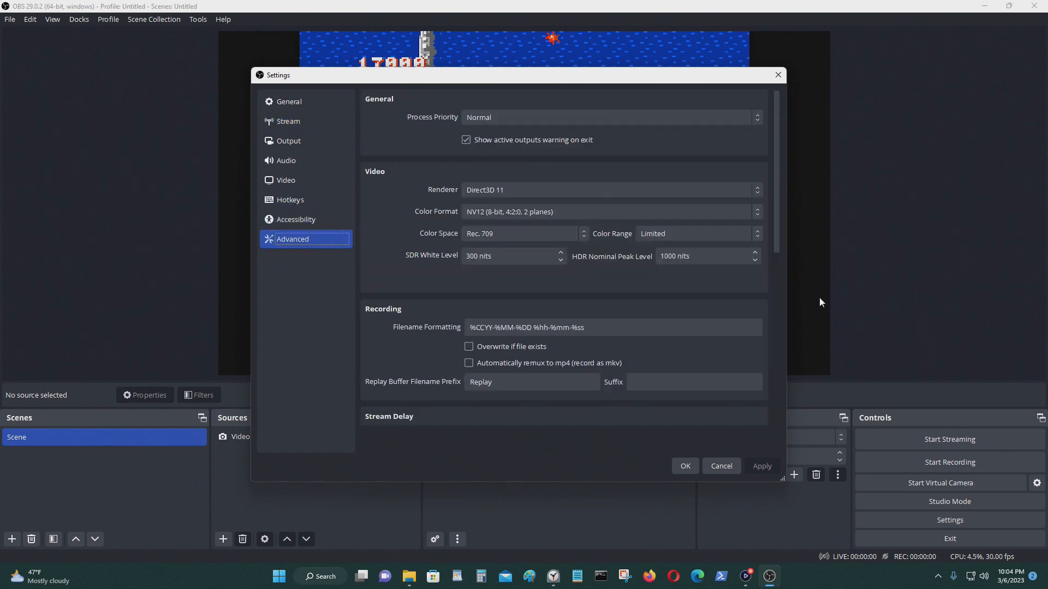
{"action": "left_click", "coordinate": [714, 189]}
{"action": "left_click", "coordinate": [734, 197]}
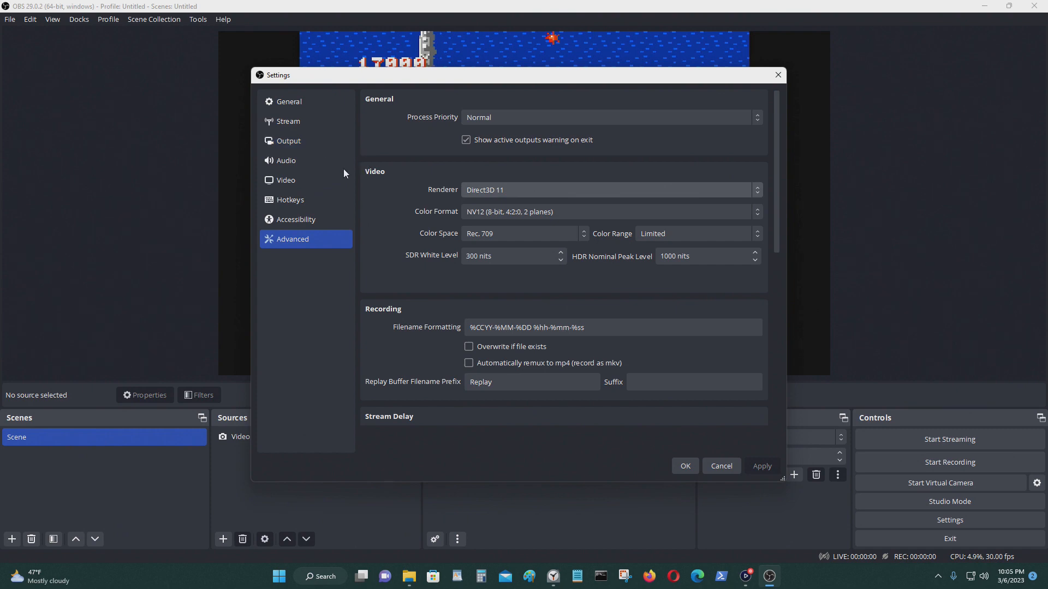
Step: Check the recording output type, then review the common frame rates keeping 30 fps
{"action": "left_click", "coordinate": [320, 141]}
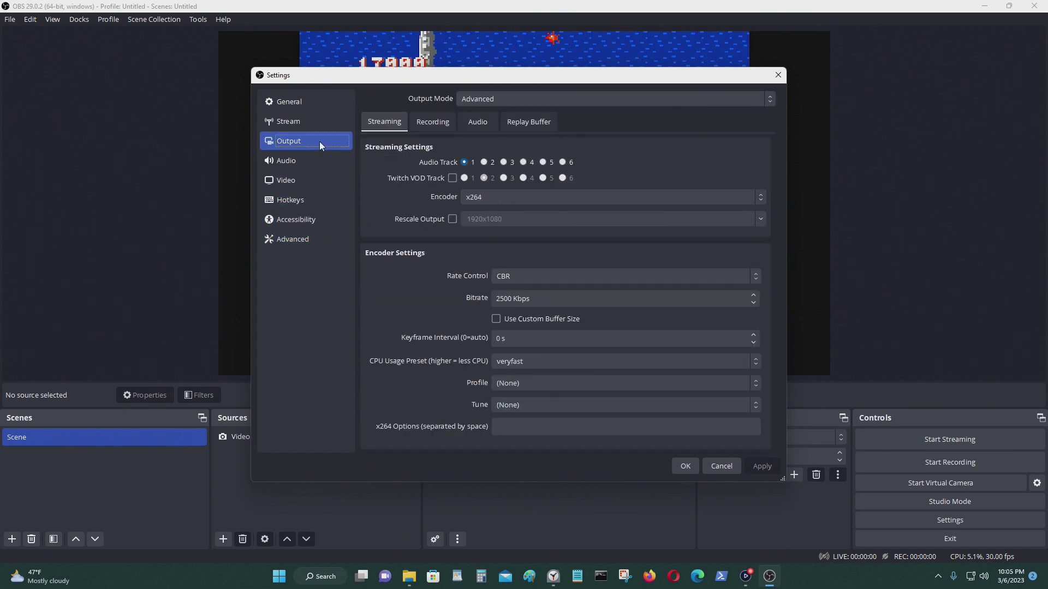
{"action": "left_click", "coordinate": [433, 122]}
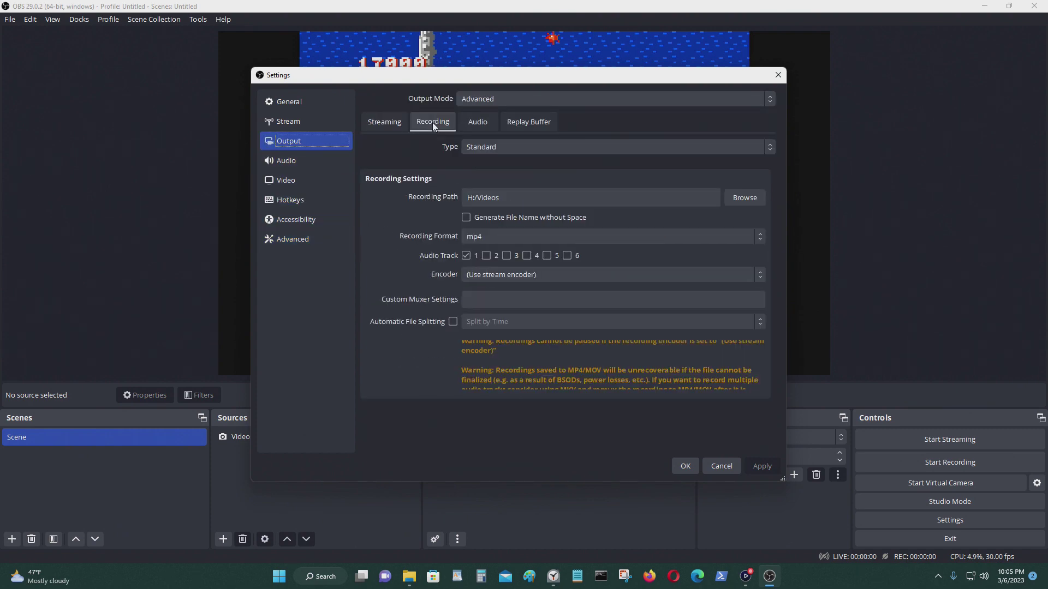
{"action": "left_click", "coordinate": [547, 149]}
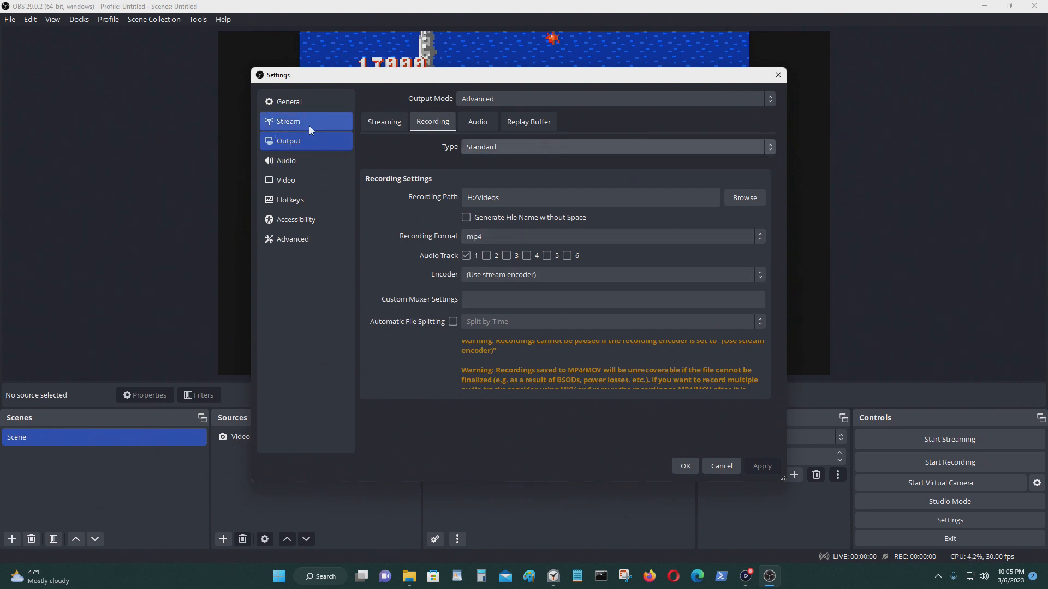
{"action": "left_click", "coordinate": [281, 181]}
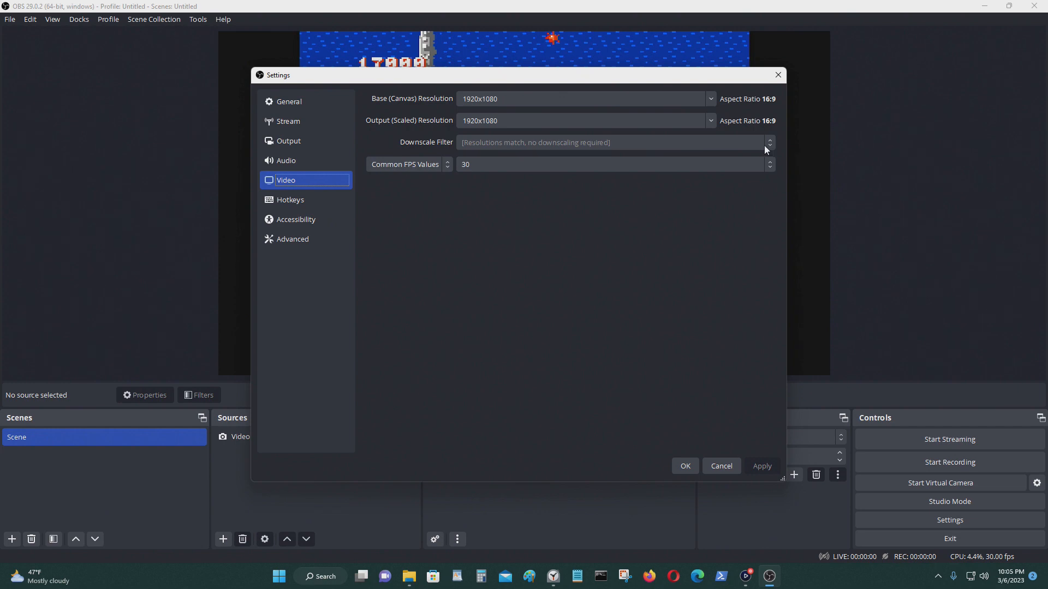
{"action": "left_click", "coordinate": [770, 164]}
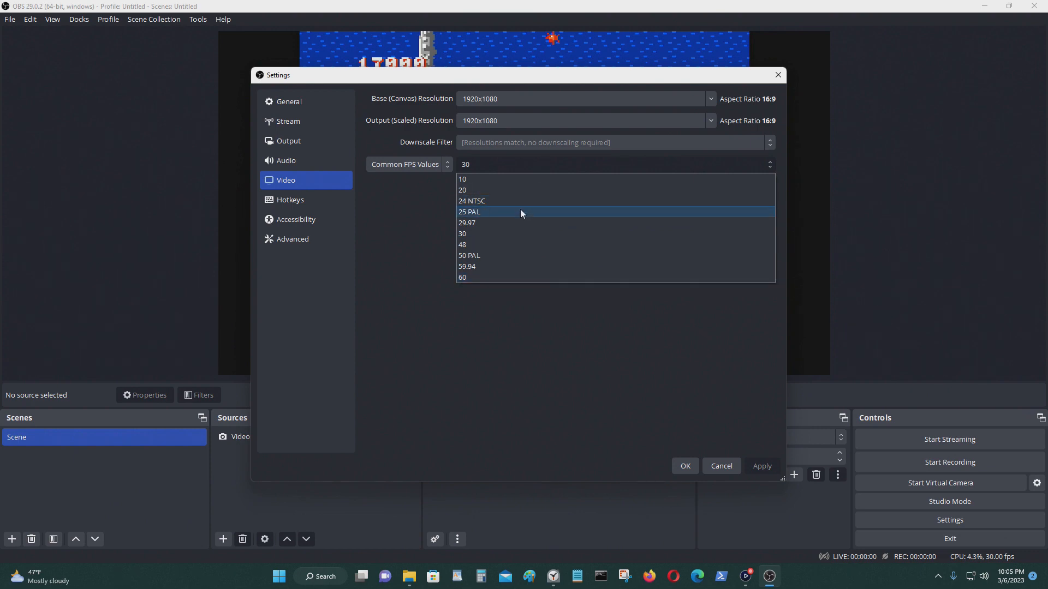
{"action": "left_click", "coordinate": [504, 340]}
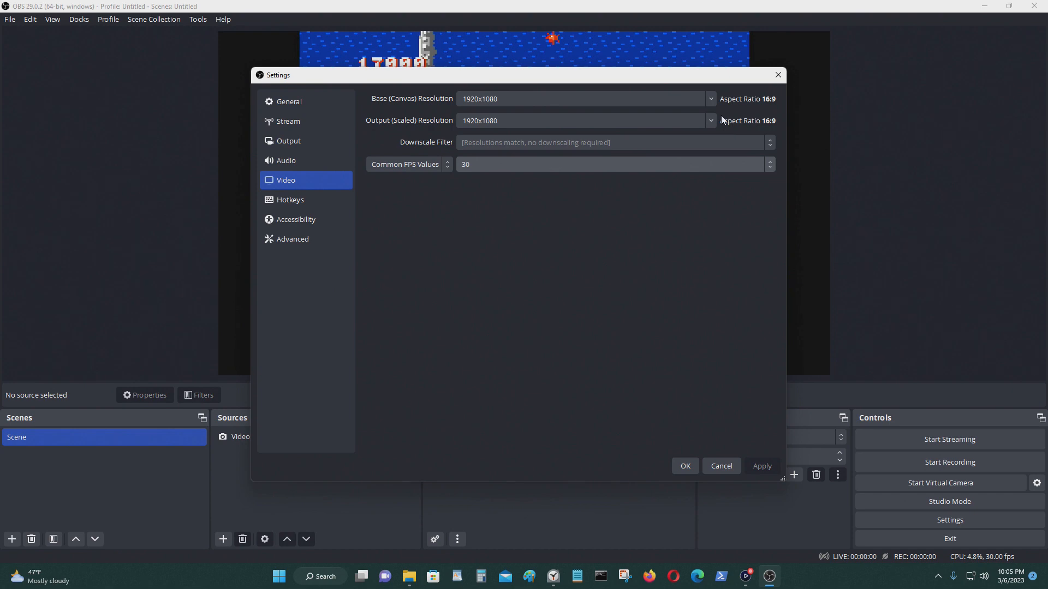
Step: Glance through the Audio, Output and Stream pages, ending on General settings
{"action": "left_click", "coordinate": [302, 161]}
{"action": "left_click", "coordinate": [304, 144]}
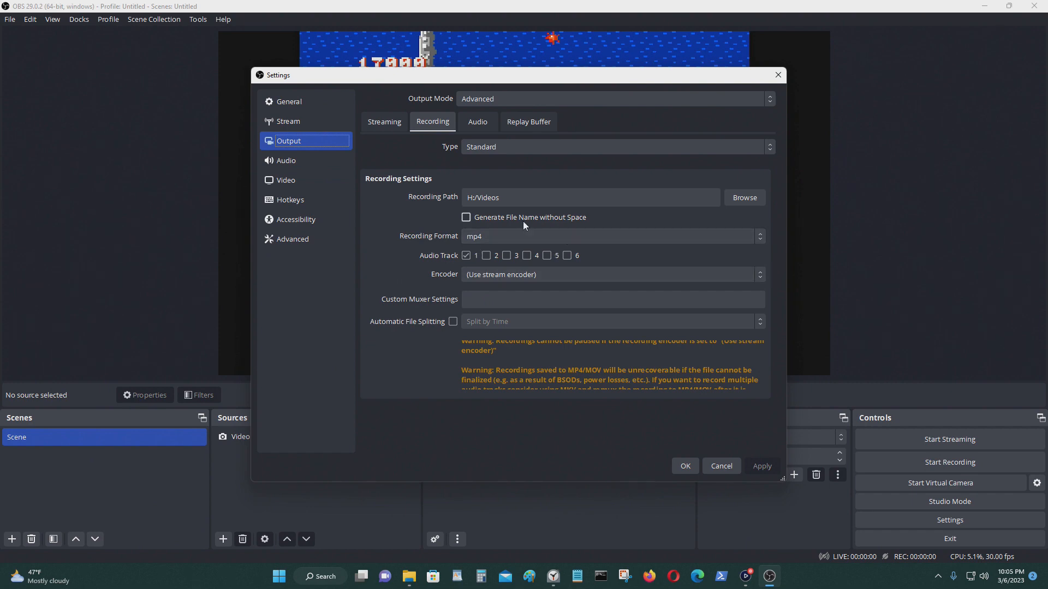
{"action": "left_click", "coordinate": [300, 121]}
{"action": "left_click", "coordinate": [302, 104]}
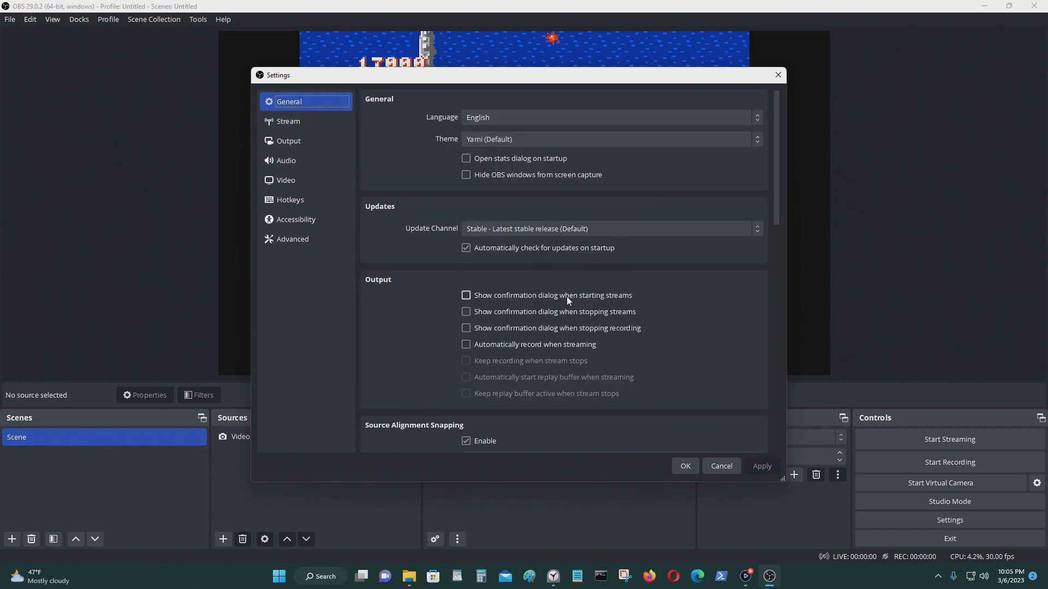
{"action": "scroll", "coordinate": [660, 343], "scroll_direction": "down", "scroll_amount": 1}
{"action": "scroll", "coordinate": [732, 406], "scroll_direction": "up", "scroll_amount": 1}
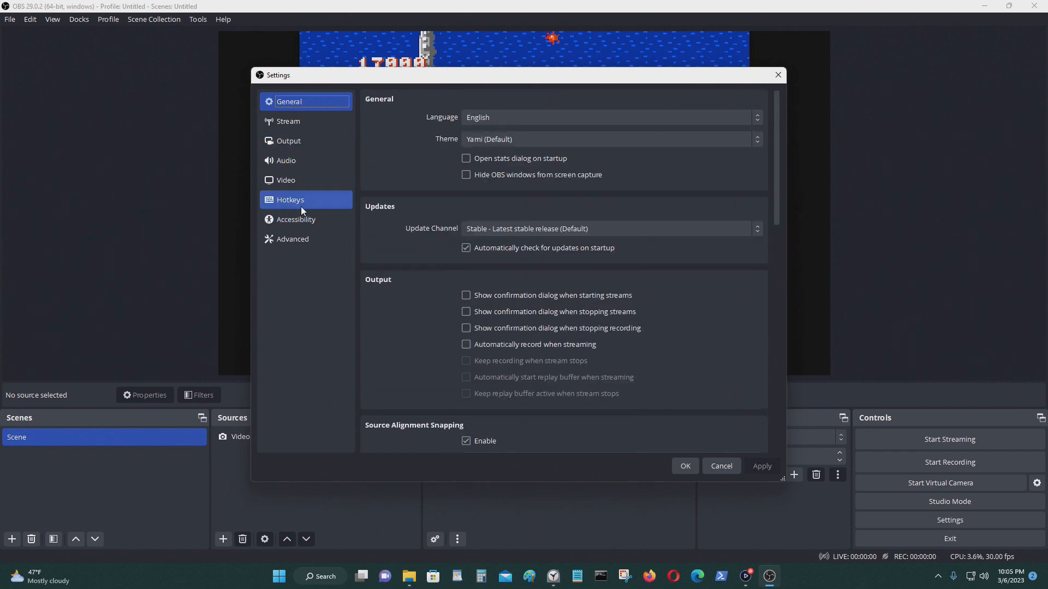
Step: Keep NV12 colour format and Normal process priority in Advanced, then save with OK
{"action": "left_click", "coordinate": [332, 239]}
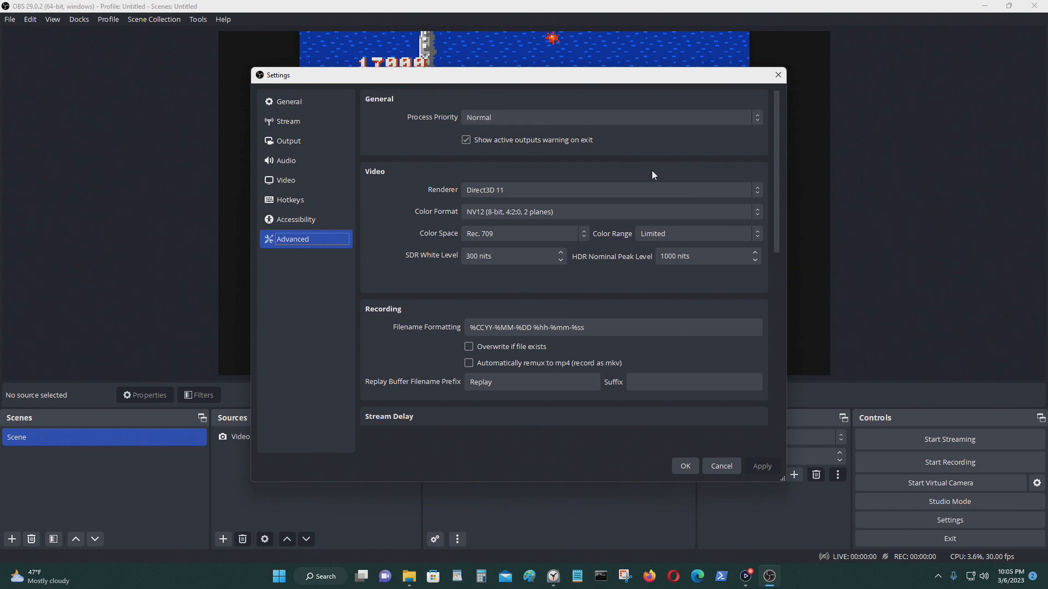
{"action": "left_click", "coordinate": [574, 213]}
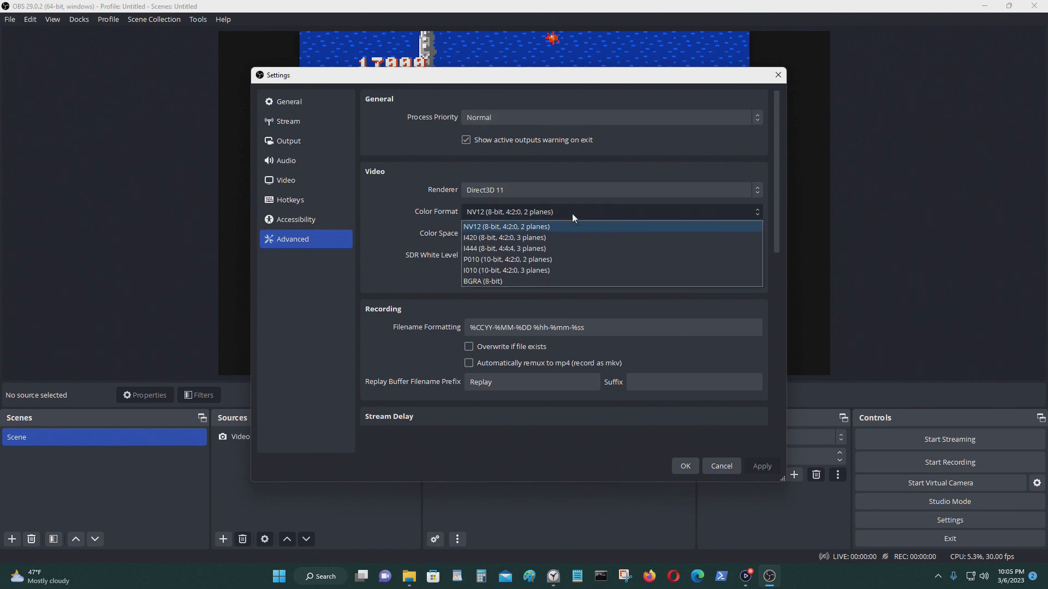
{"action": "left_click", "coordinate": [654, 161]}
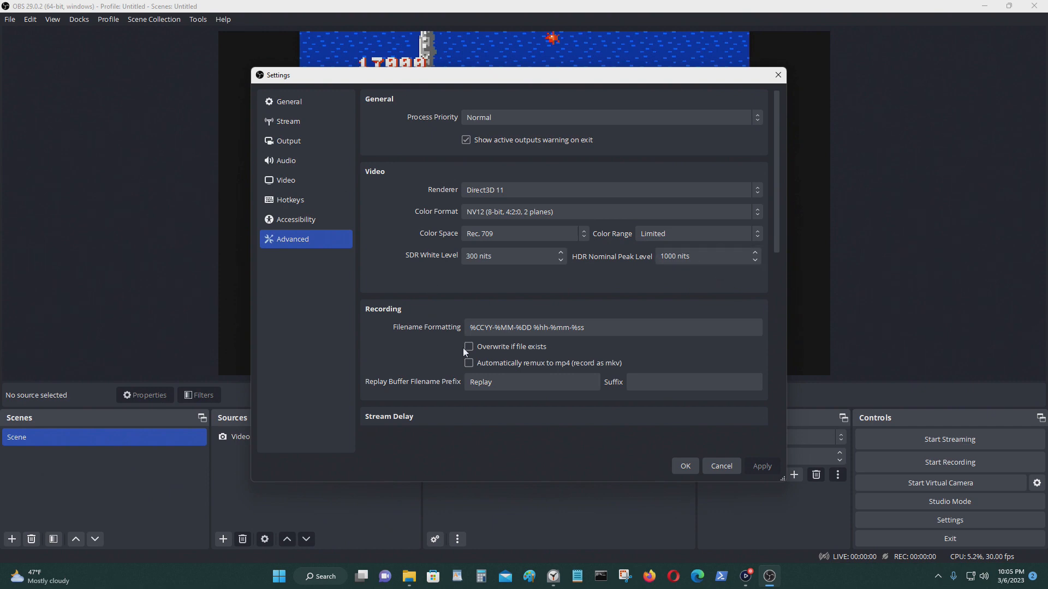
{"action": "scroll", "coordinate": [483, 397], "scroll_direction": "down", "scroll_amount": 1}
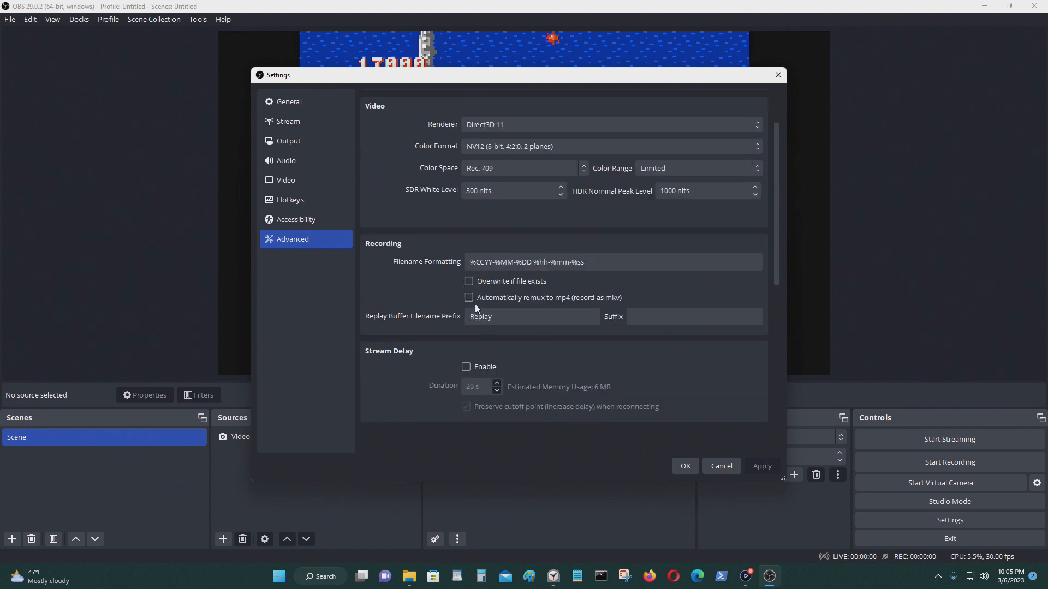
{"action": "scroll", "coordinate": [475, 304], "scroll_direction": "up", "scroll_amount": 1}
{"action": "left_click", "coordinate": [581, 119]}
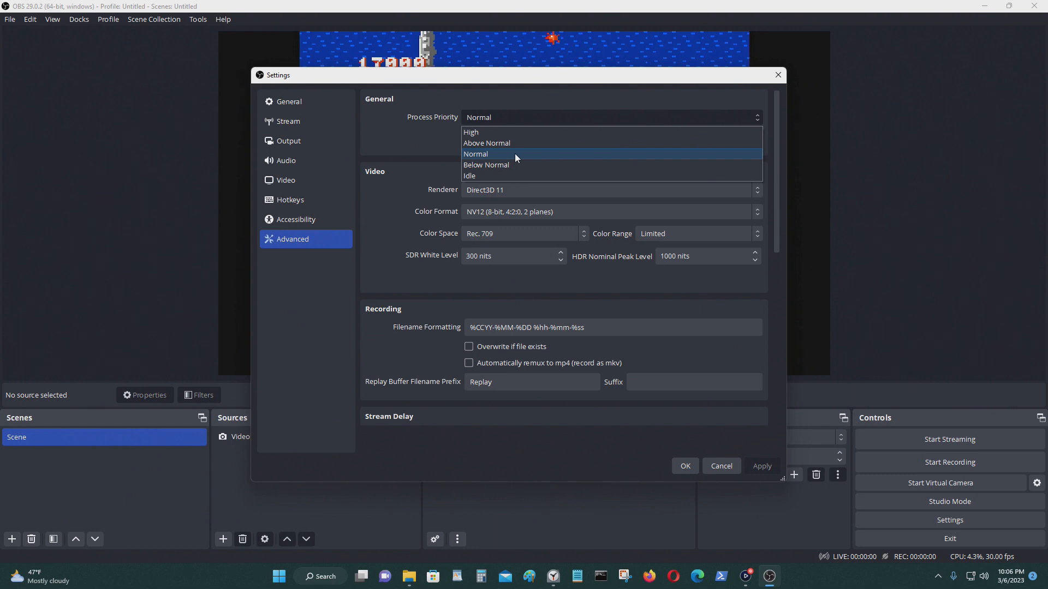
{"action": "left_click", "coordinate": [515, 154]}
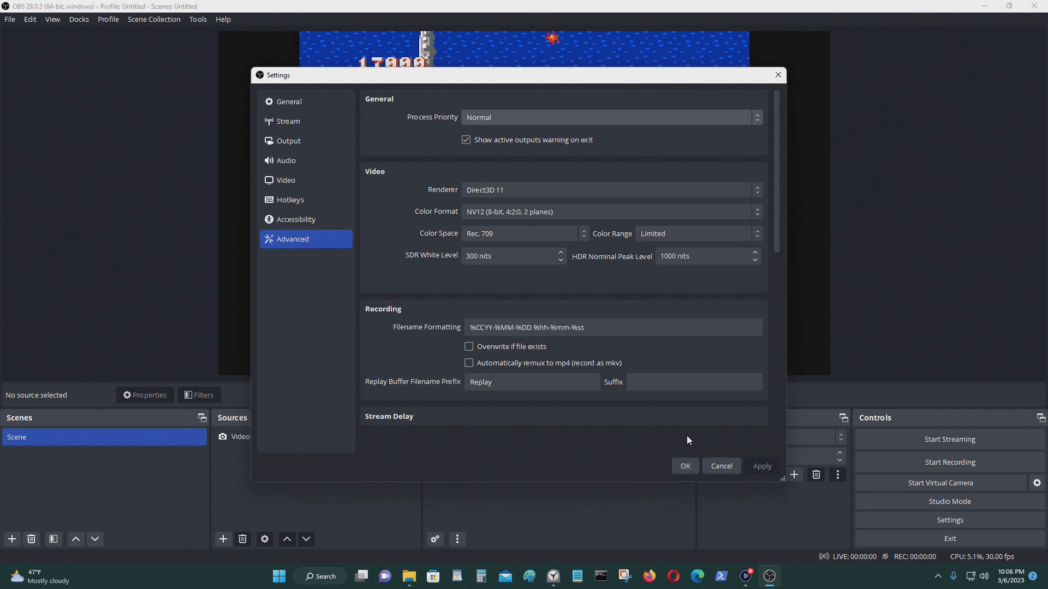
{"action": "left_click", "coordinate": [679, 465]}
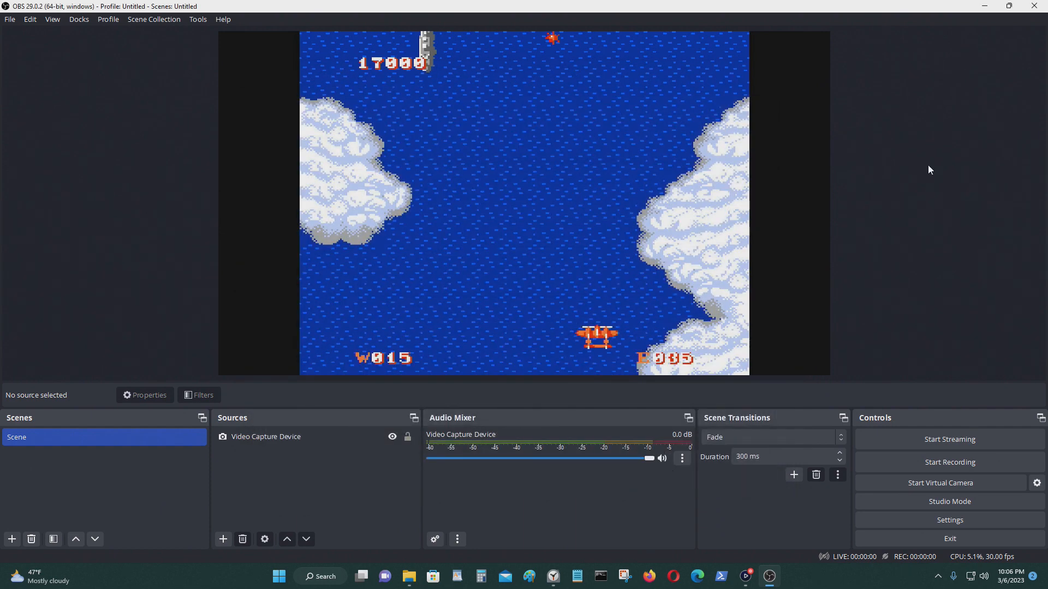
Step: Exit OBS Studio, leaving the Windows desktop
{"action": "left_click", "coordinate": [940, 539]}
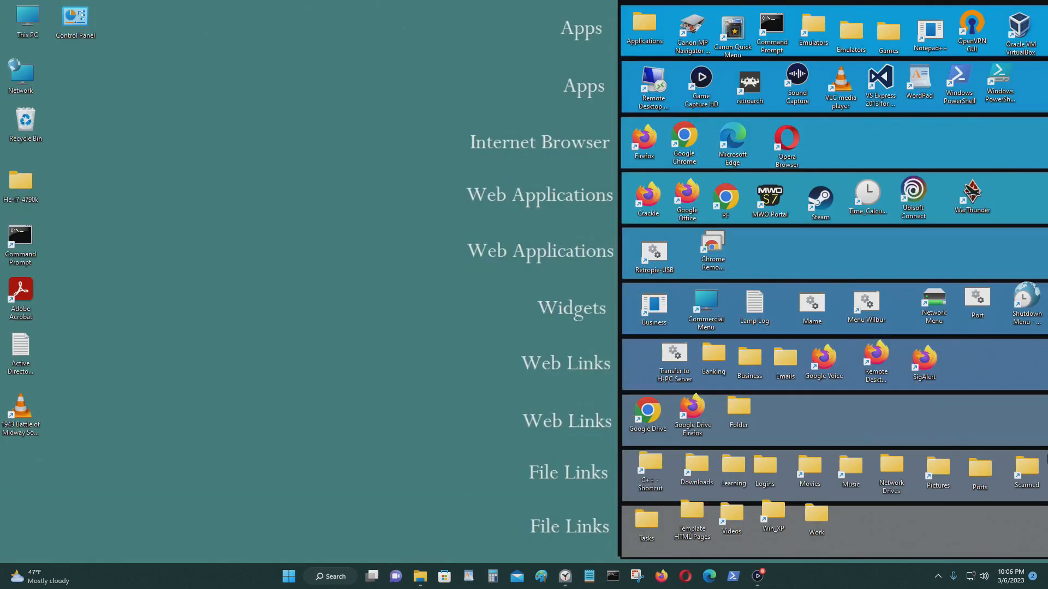